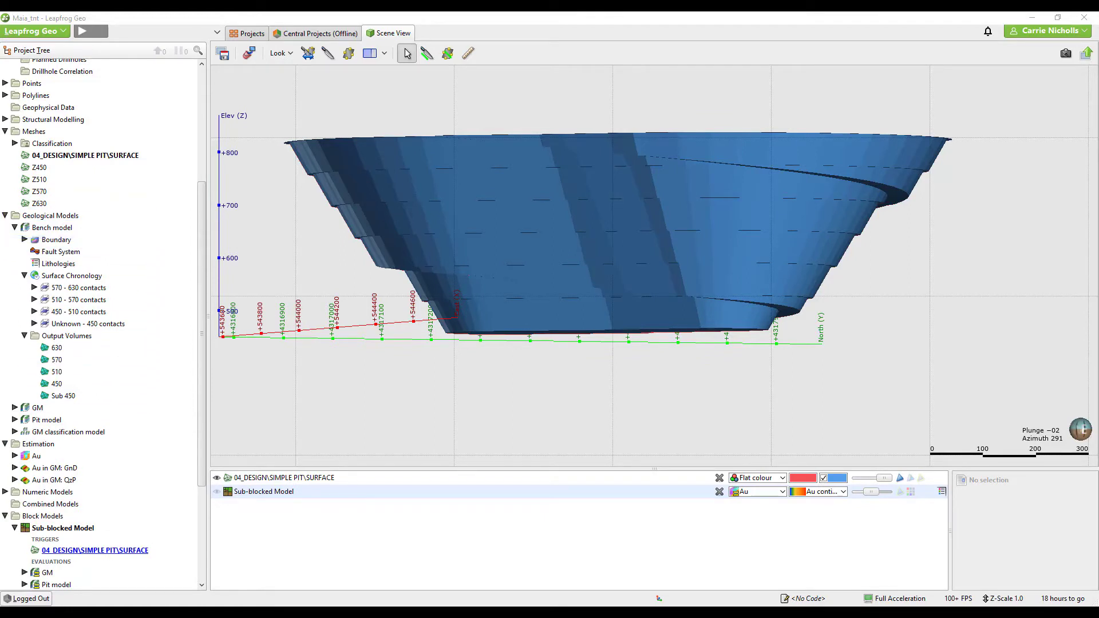
# Examine the Sub-blocked Model's Bench calculation and Pit - Inside filter, and the available types of new calculation items
pyautogui.rightClick(80, 528)
pyautogui.click(129, 347)
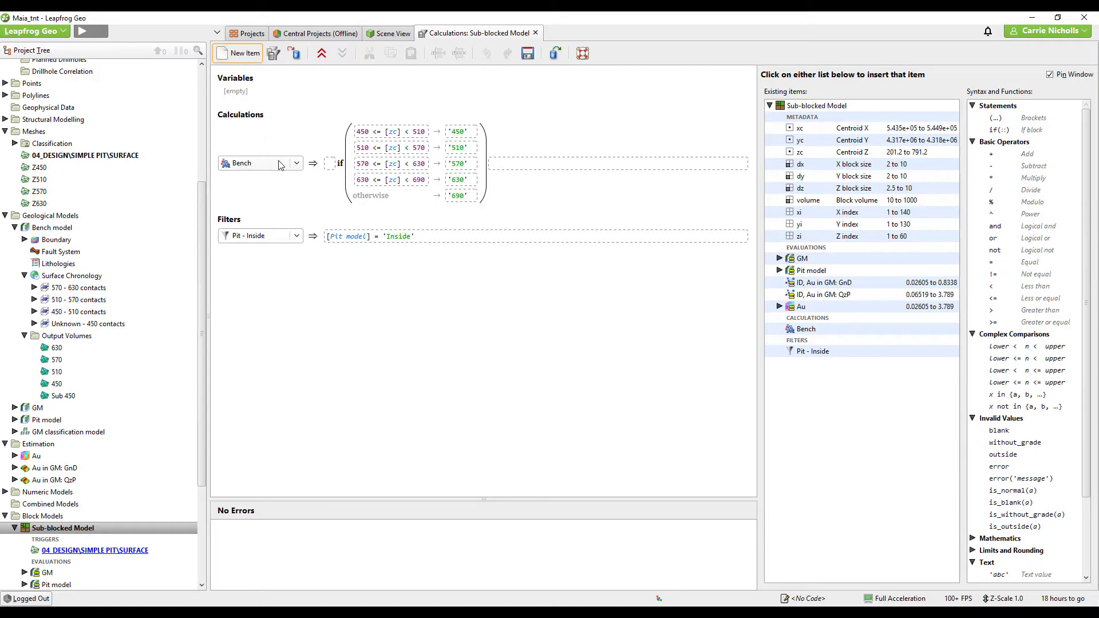
pyautogui.click(243, 57)
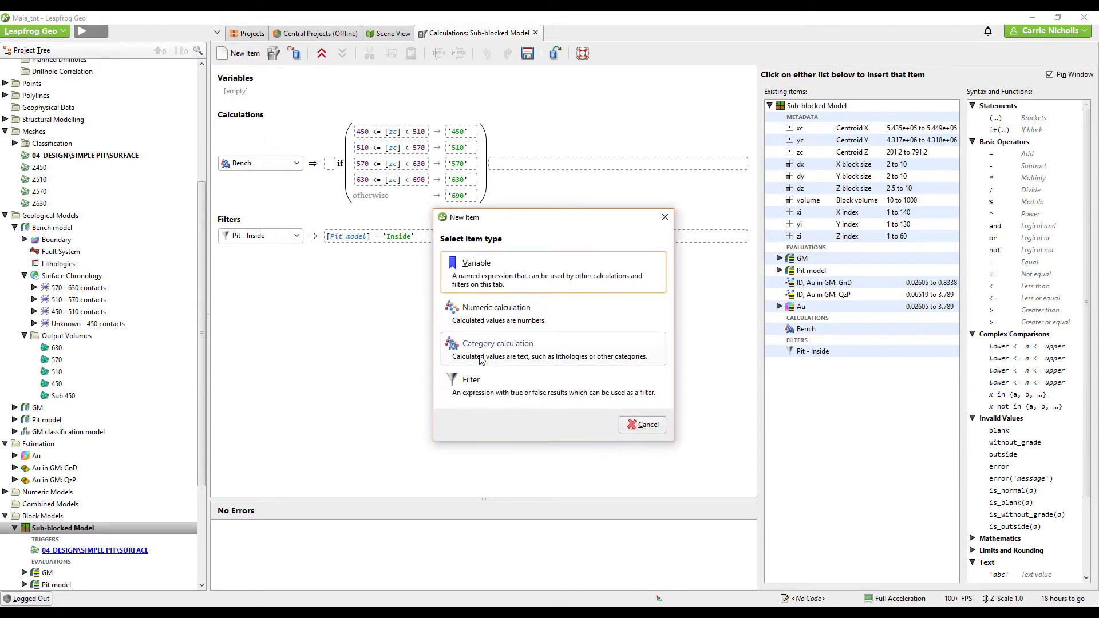
pyautogui.click(648, 425)
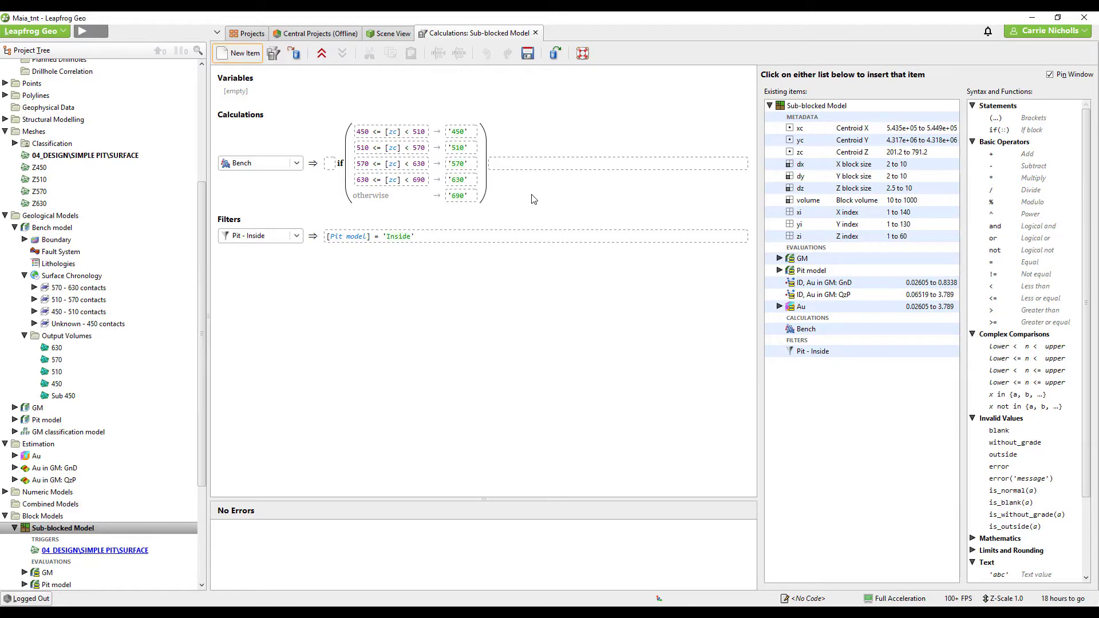
pyautogui.click(536, 33)
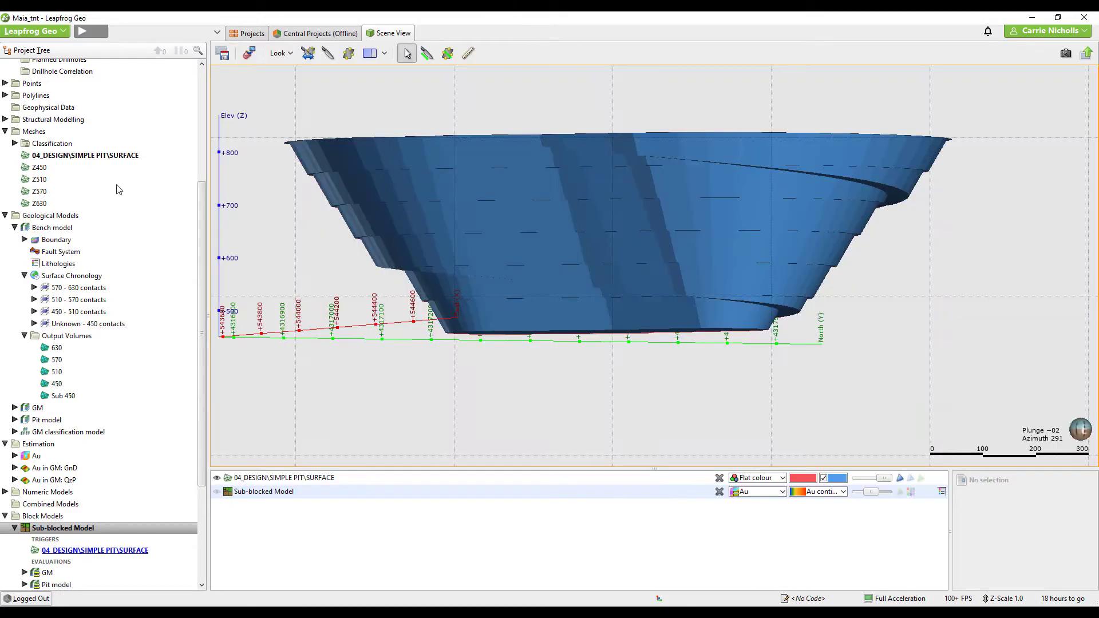
pyautogui.click(63, 217)
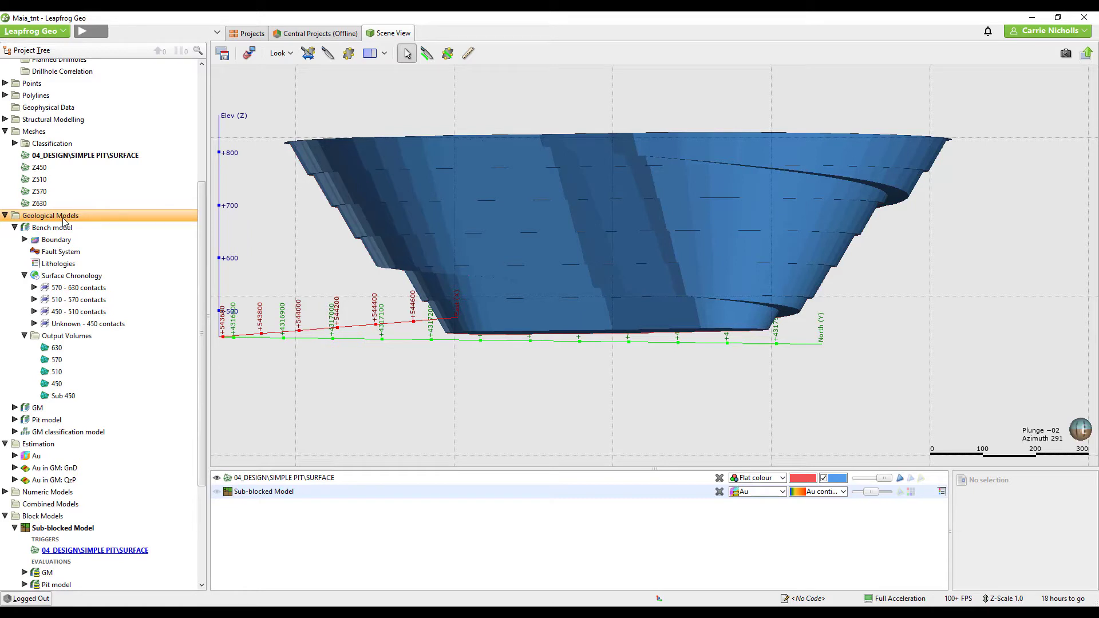
pyautogui.rightClick(64, 221)
pyautogui.click(97, 224)
pyautogui.click(158, 86)
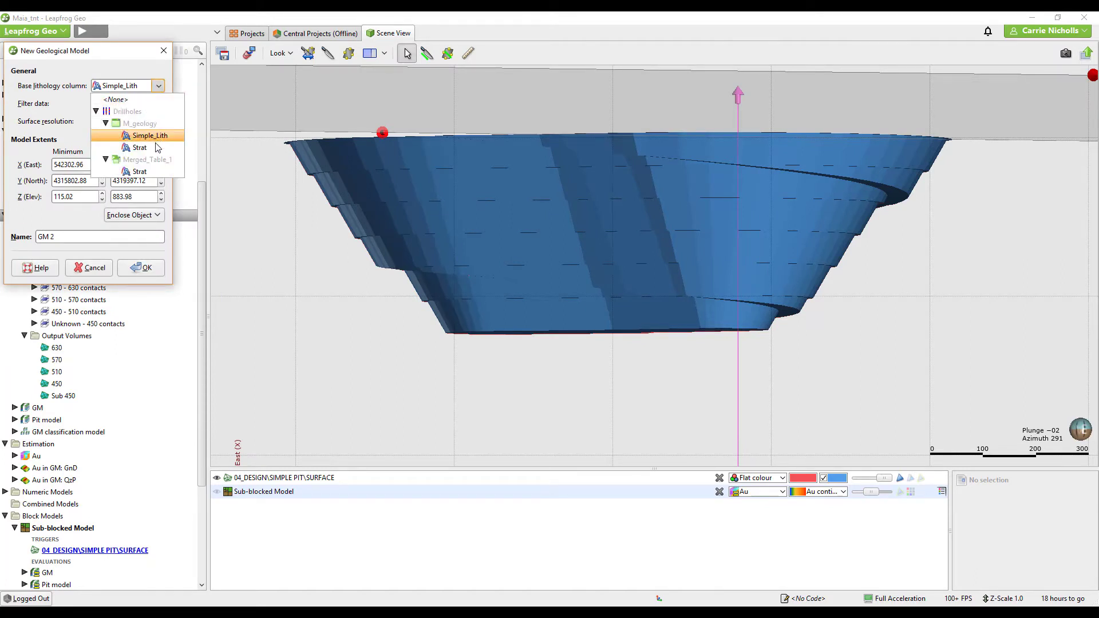
pyautogui.click(156, 87)
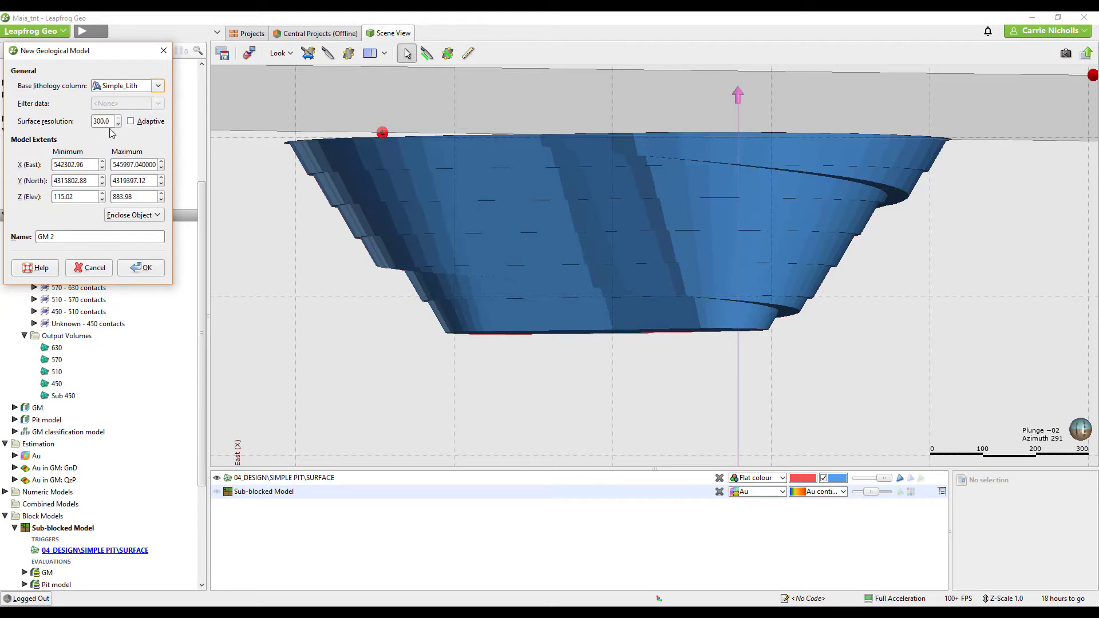
pyautogui.click(158, 85)
pyautogui.click(123, 96)
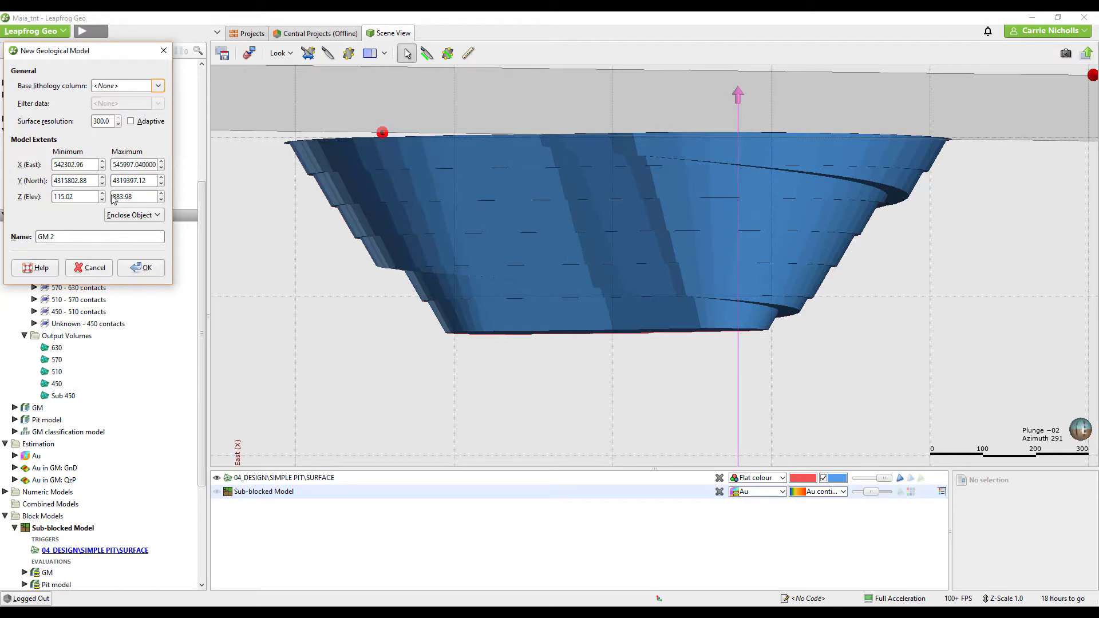
pyautogui.click(91, 268)
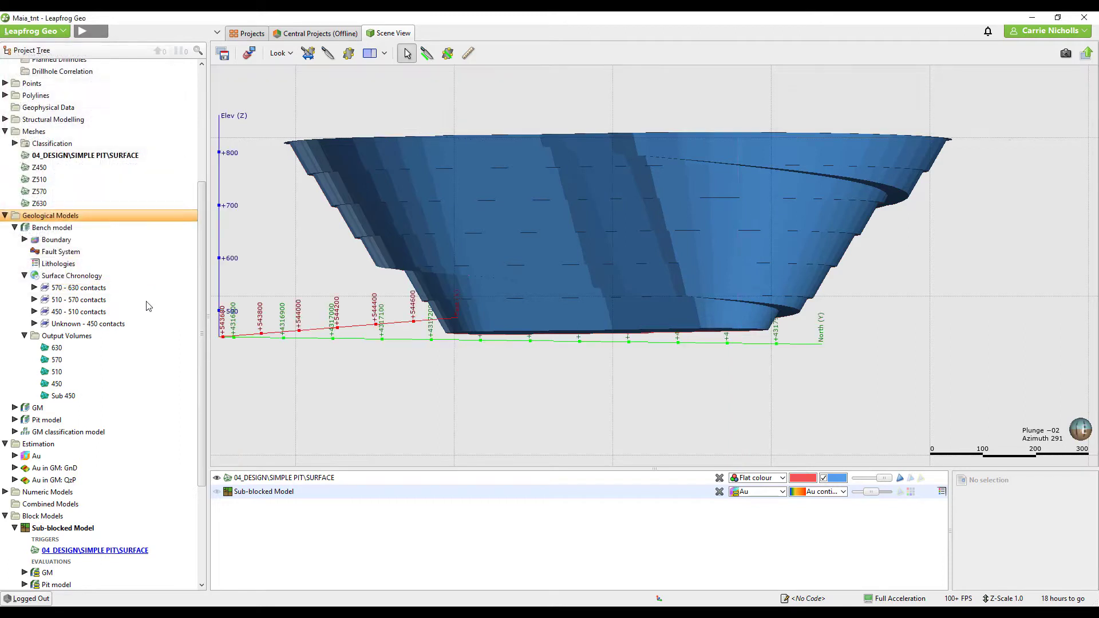
# Review the general settings of the Bench model, including its base lithology and surface resolution
pyautogui.doubleClick(51, 229)
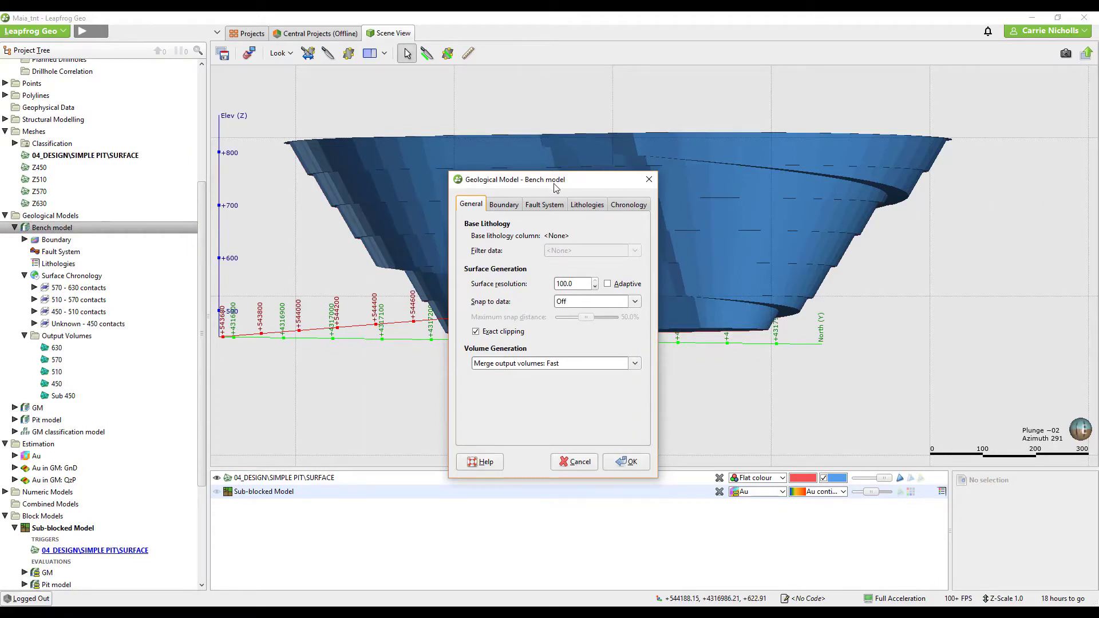
pyautogui.moveTo(555, 187); pyautogui.dragTo(499, 197)
pyautogui.click(519, 471)
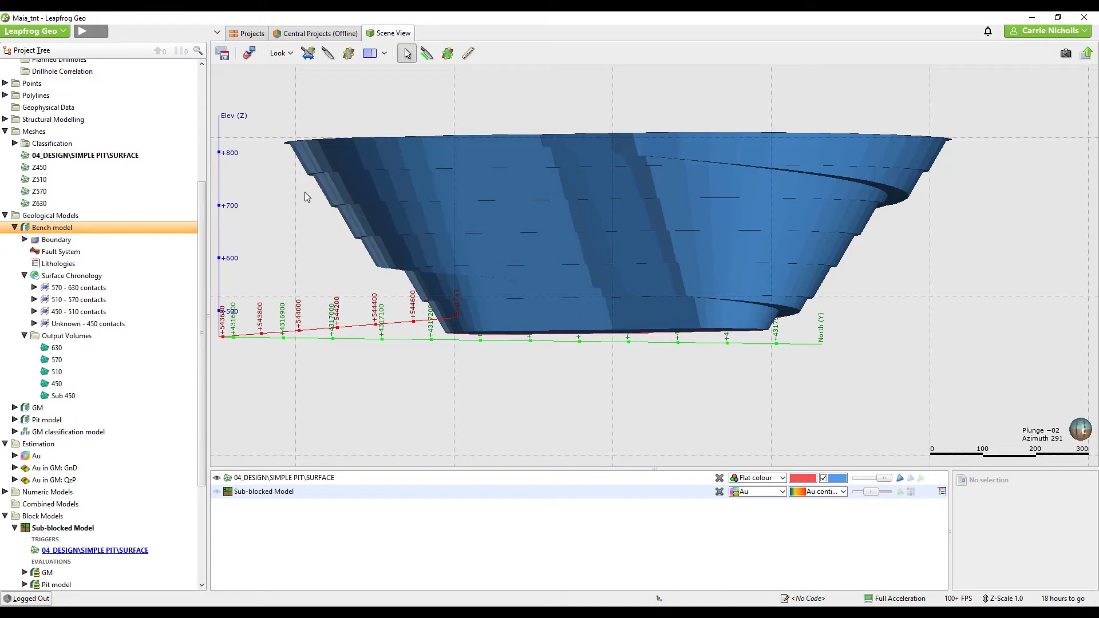
# Draw a plane across the full width of the pit at about elevation 688, viewed level from the side
pyautogui.click(307, 223)
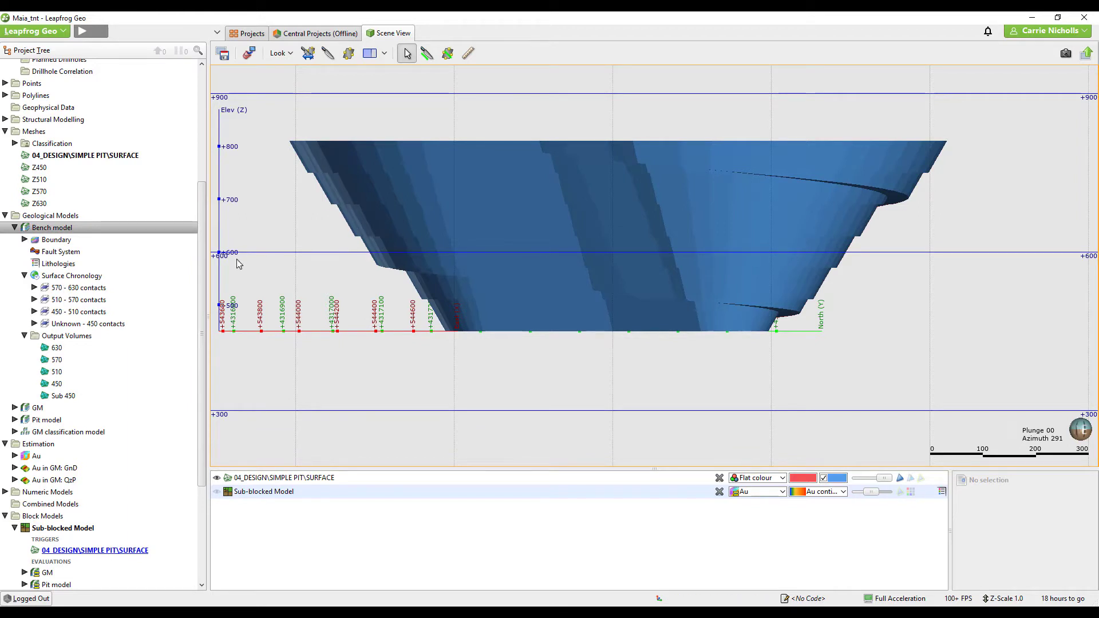
pyautogui.moveTo(202, 241); pyautogui.dragTo(204, 191)
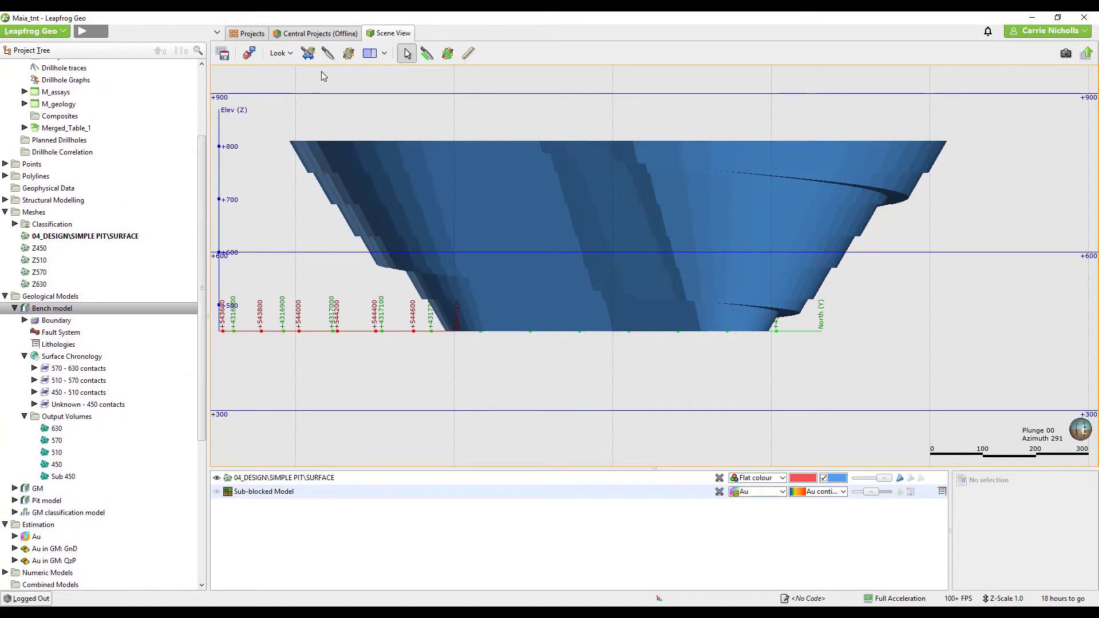
pyautogui.click(447, 53)
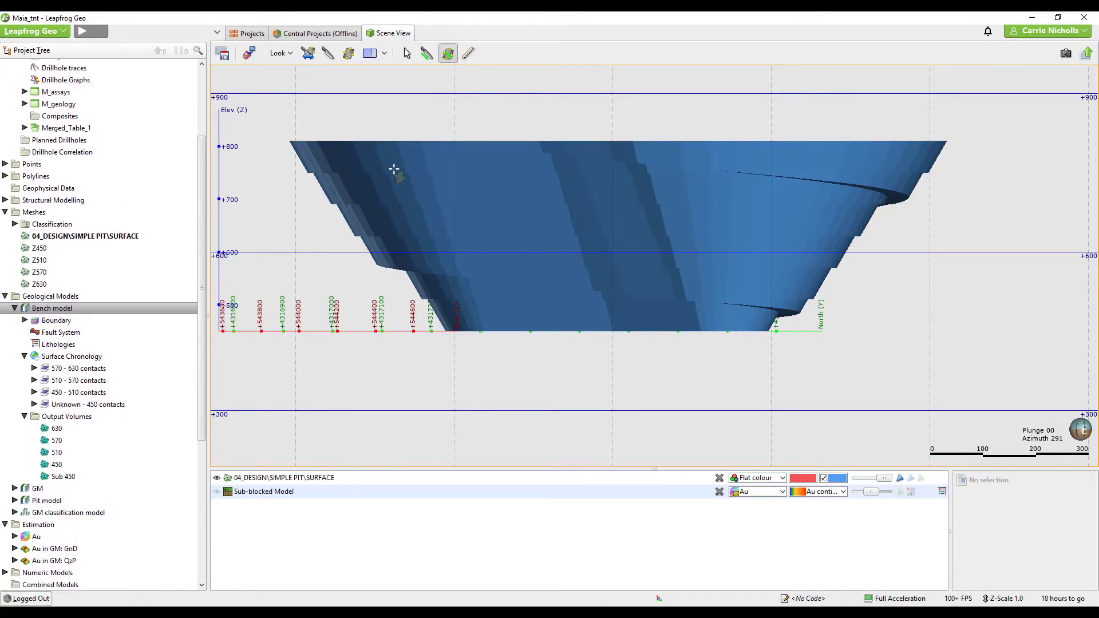
pyautogui.moveTo(276, 206); pyautogui.dragTo(939, 204)
# Set the plane's dip to 0 and its centre point Z to 690
pyautogui.doubleClick(995, 511)
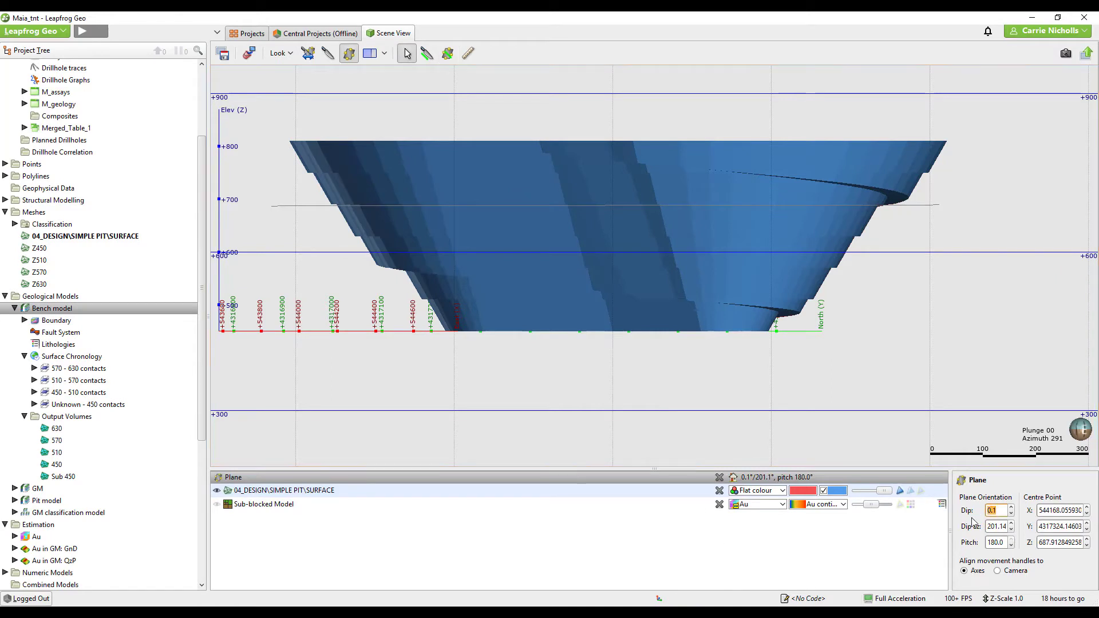
pyautogui.write('0')
pyautogui.doubleClick(995, 526)
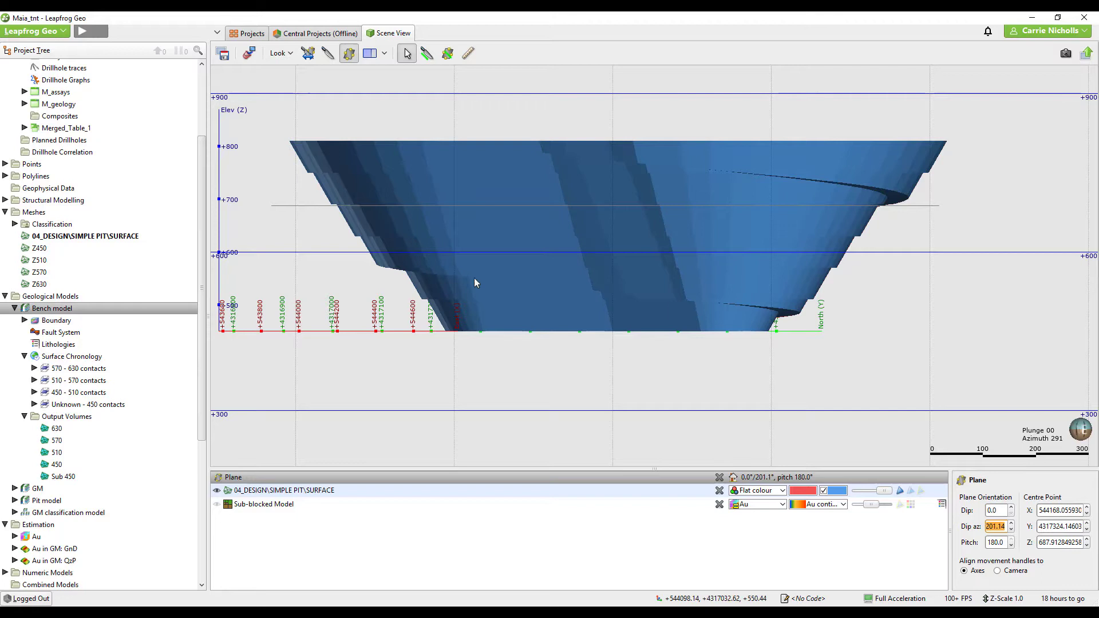
pyautogui.moveTo(1039, 543); pyautogui.dragTo(1097, 558)
pyautogui.write('690')
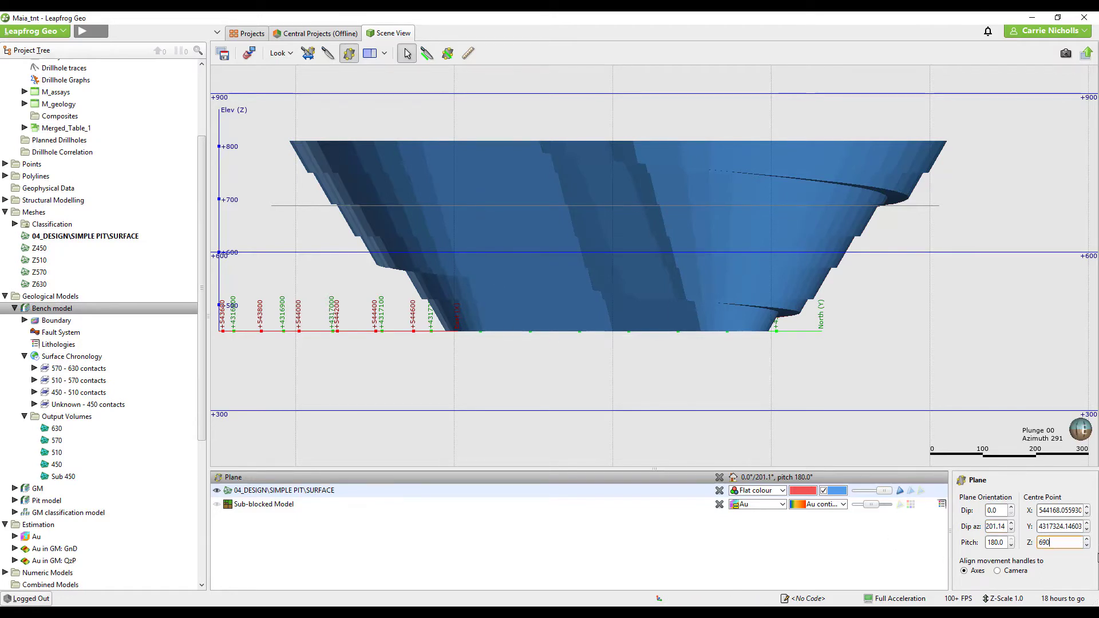
pyautogui.press('Tab')
# Create a mesh named Z690 from the moving plane and add it to the scene
pyautogui.click(37, 201)
pyautogui.click(38, 212)
pyautogui.rightClick(36, 209)
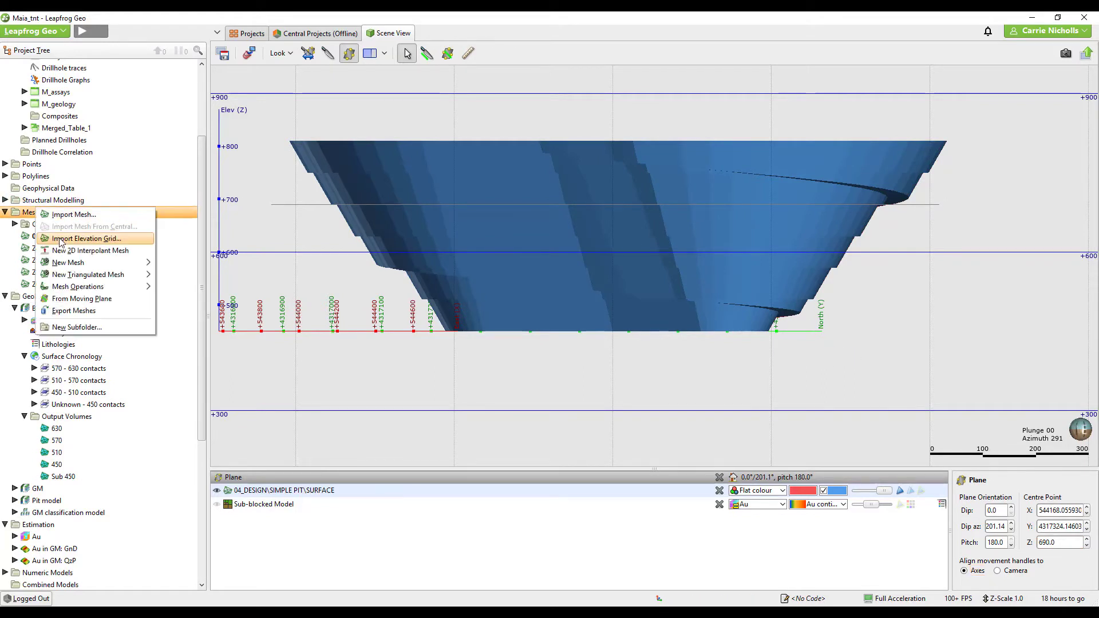
pyautogui.click(85, 298)
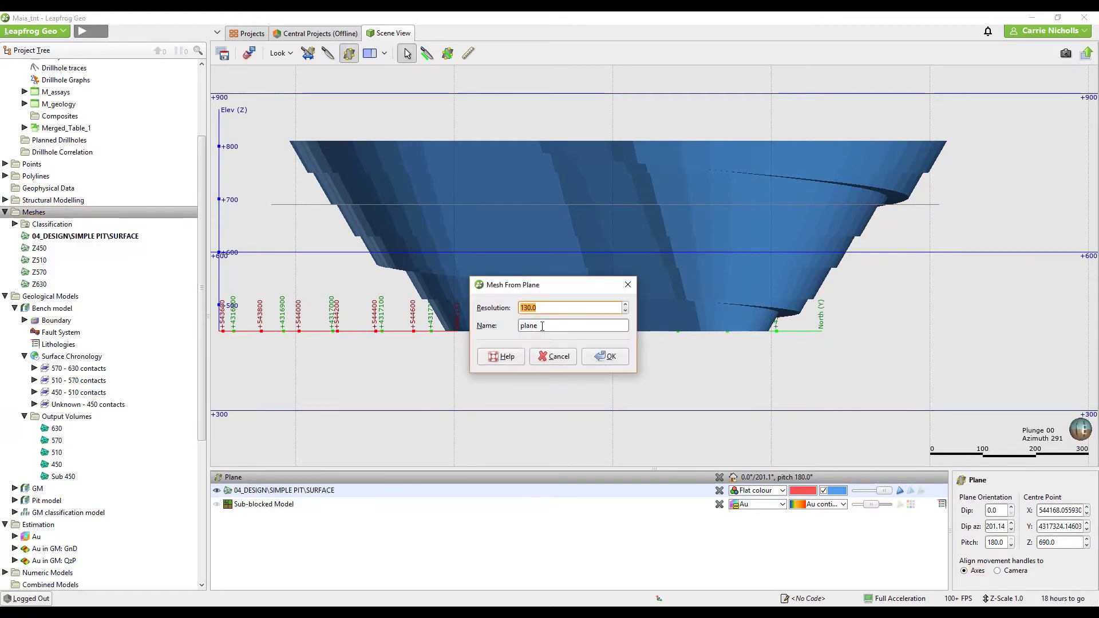
pyautogui.press('Tab')
pyautogui.write('Z690')
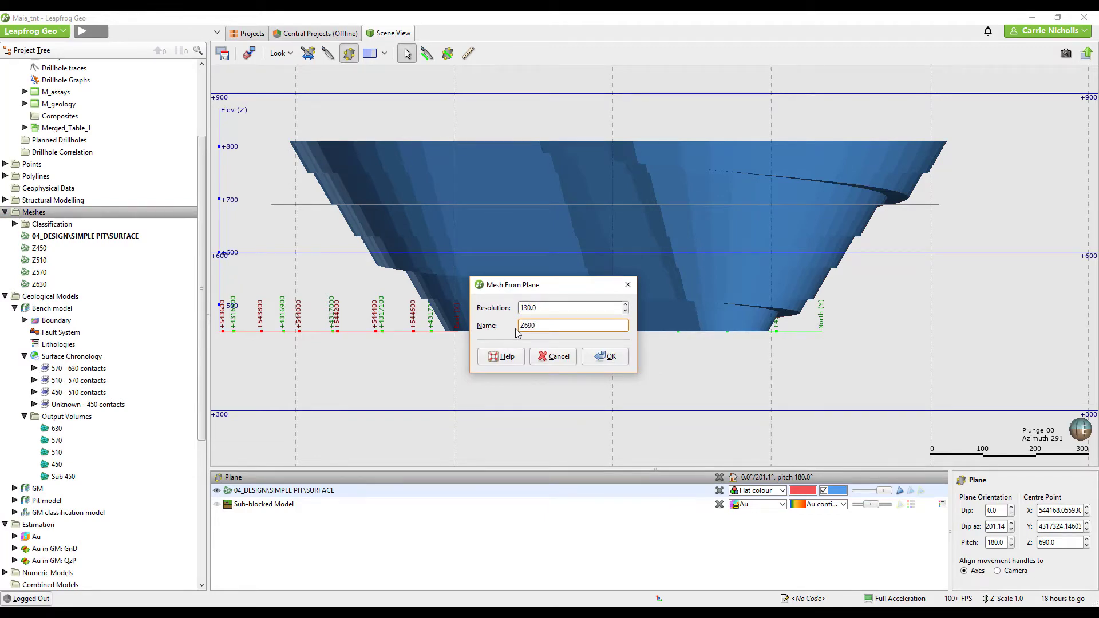
pyautogui.click(597, 356)
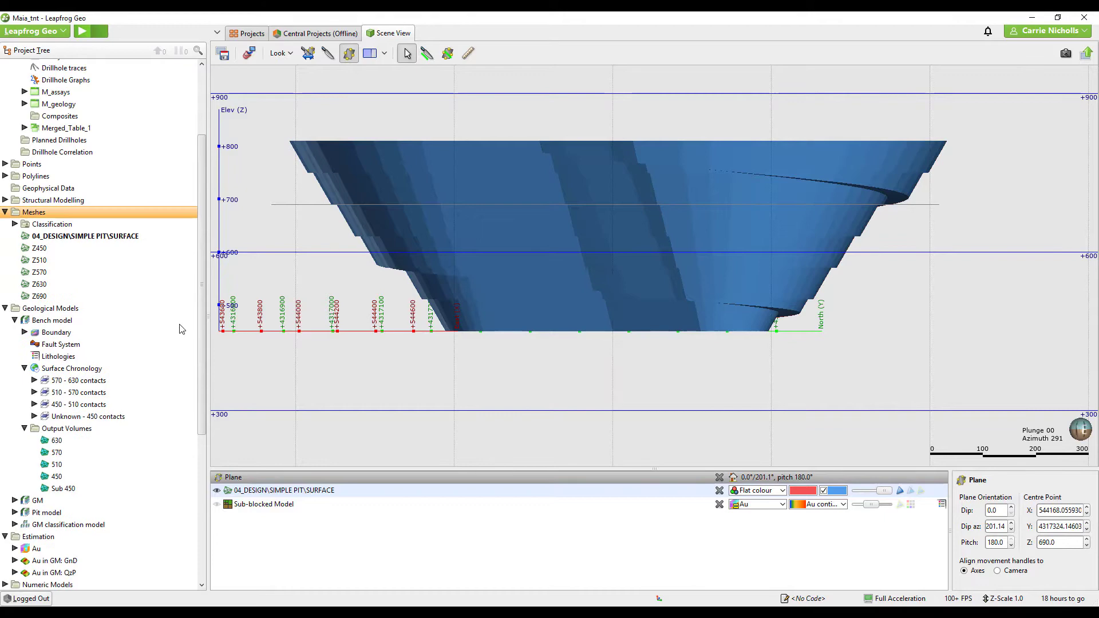
pyautogui.moveTo(38, 296); pyautogui.dragTo(233, 349)
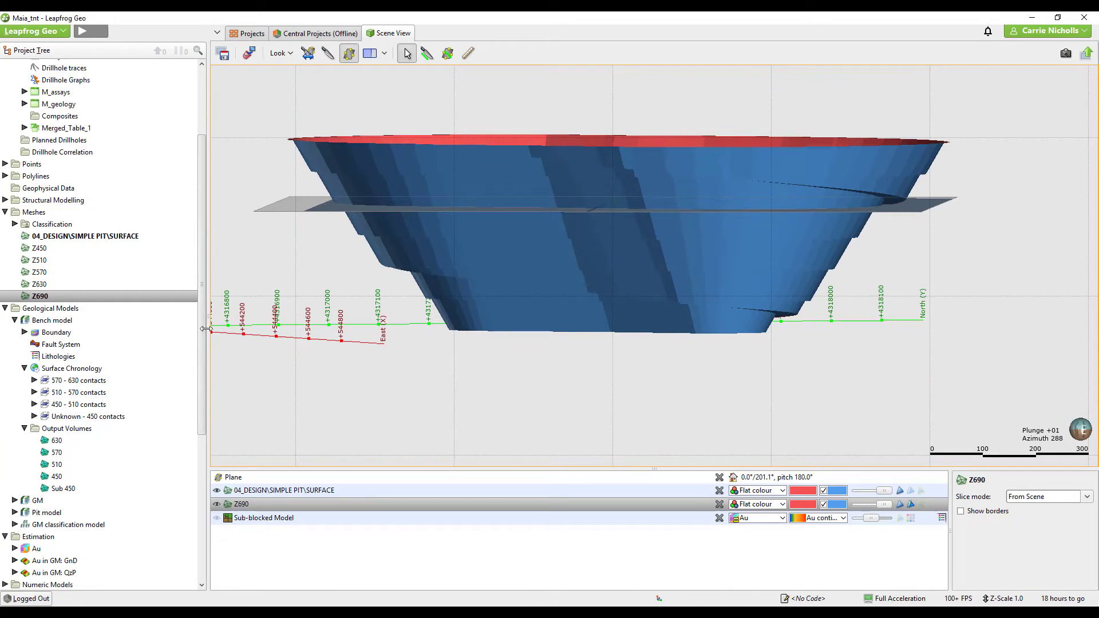
# Add a lithology with the code 690 to the Bench model
pyautogui.scroll(-3, 195, 372)
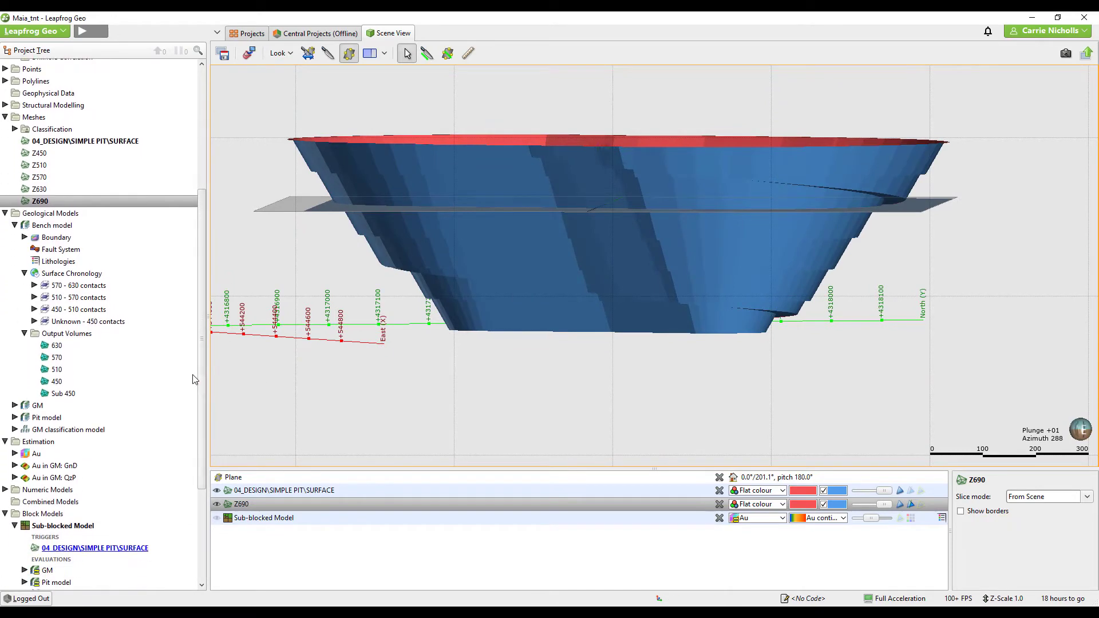
pyautogui.doubleClick(67, 263)
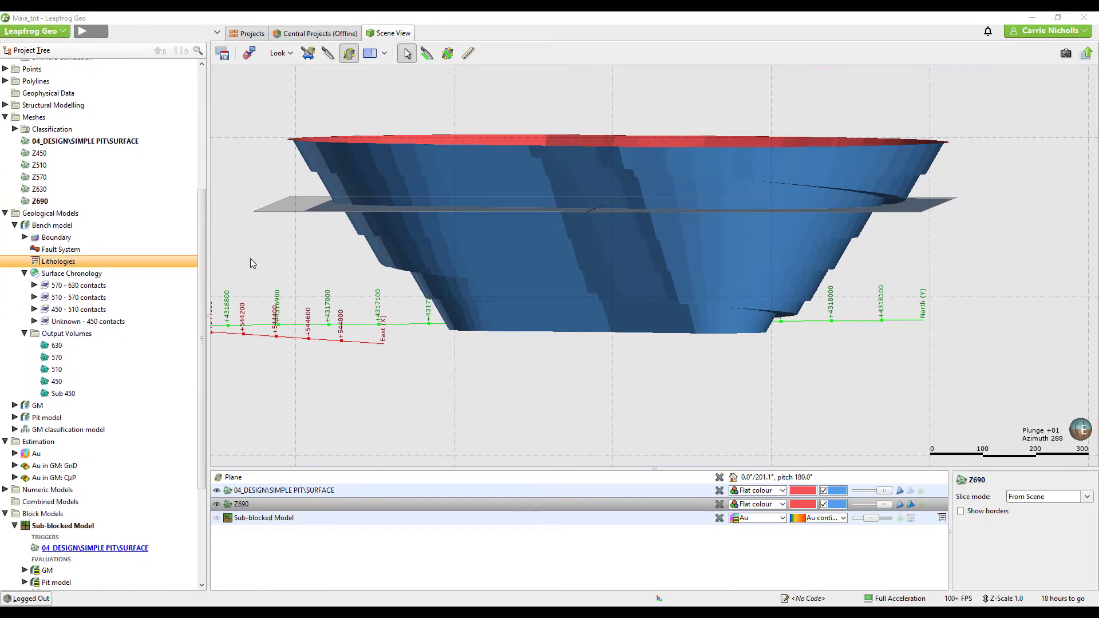
pyautogui.moveTo(559, 187); pyautogui.dragTo(507, 186)
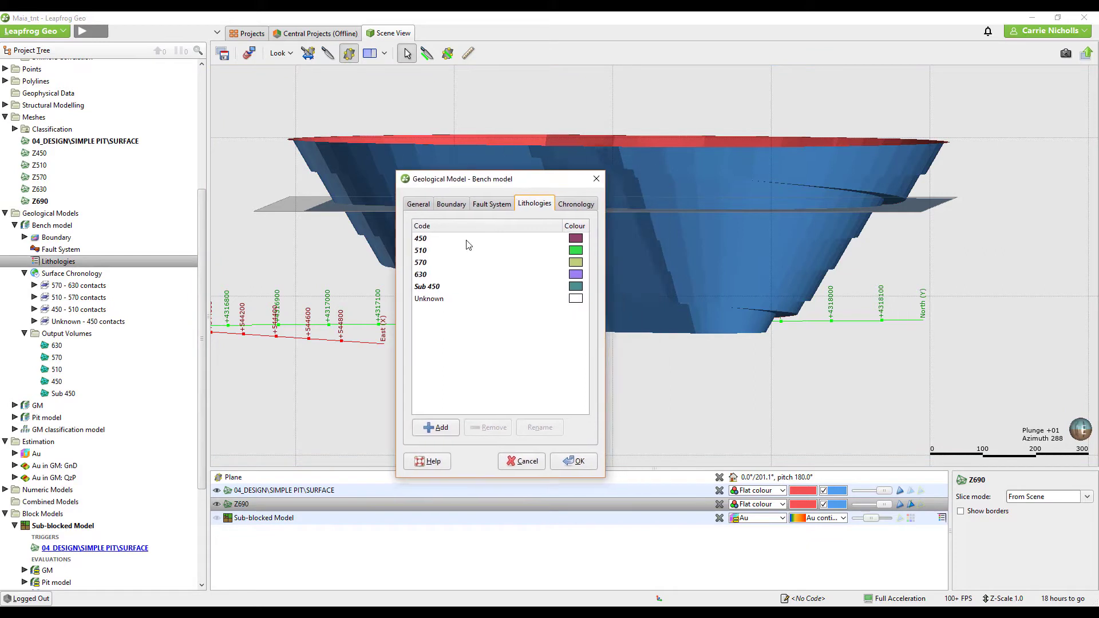
pyautogui.click(448, 430)
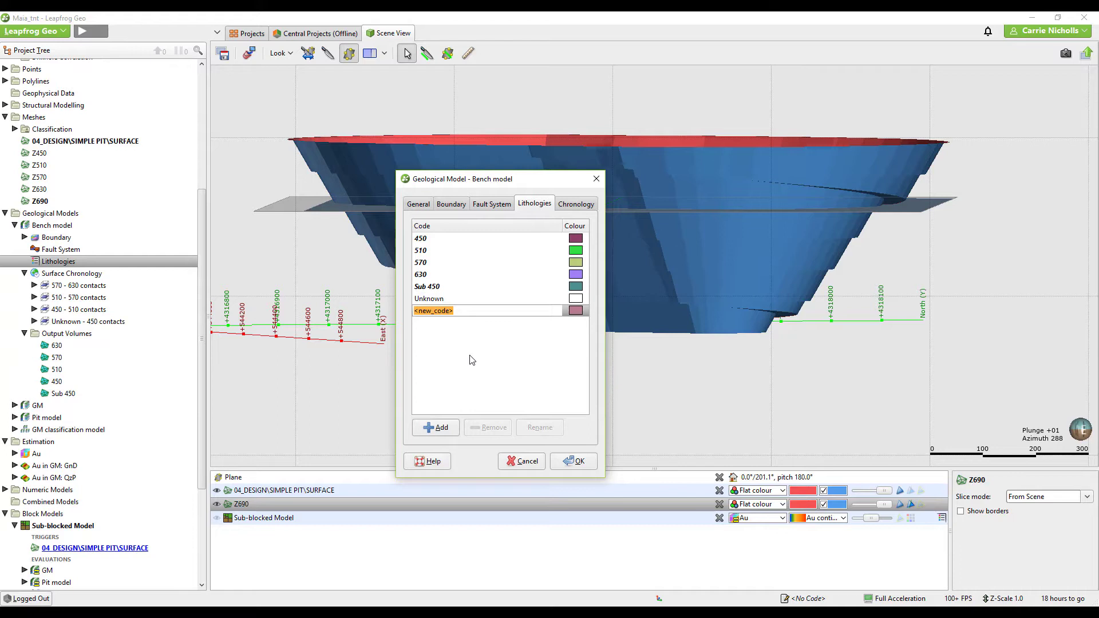
pyautogui.write('690')
pyautogui.click(575, 461)
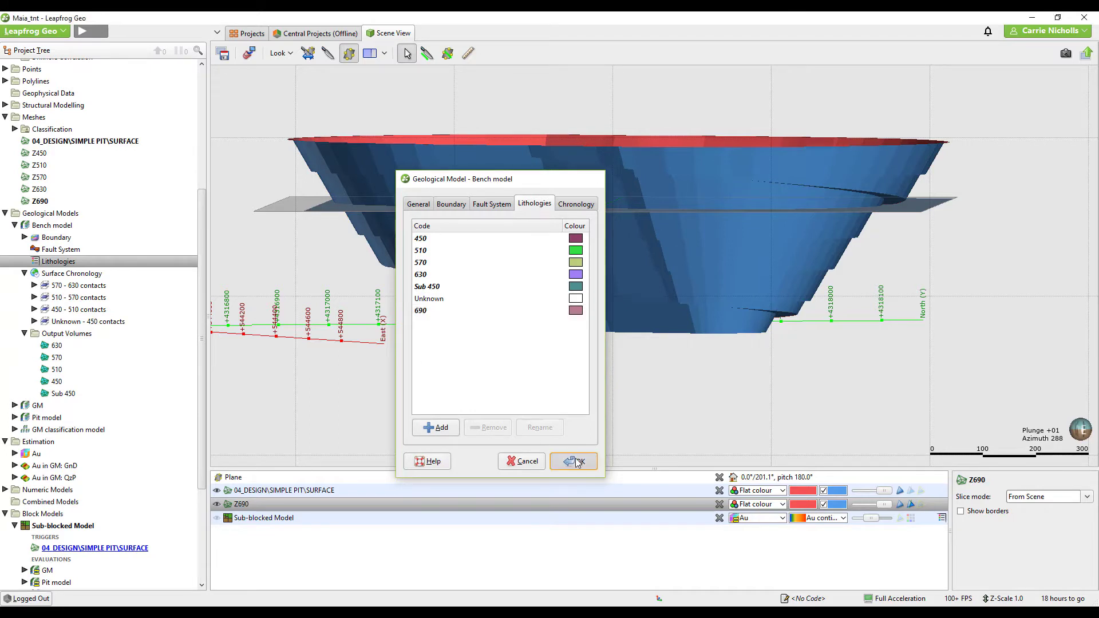
# Start a new depositional contact from a surface in the Bench model's surface chronology, using the Z690 mesh as its data
pyautogui.click(75, 274)
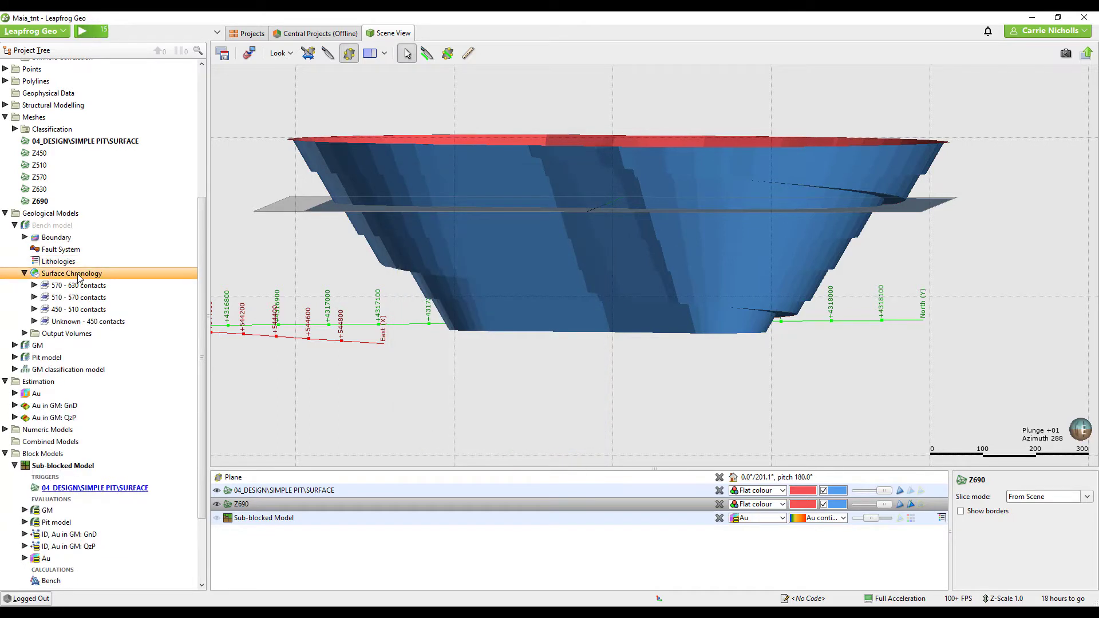
pyautogui.rightClick(79, 276)
pyautogui.moveTo(94, 309)
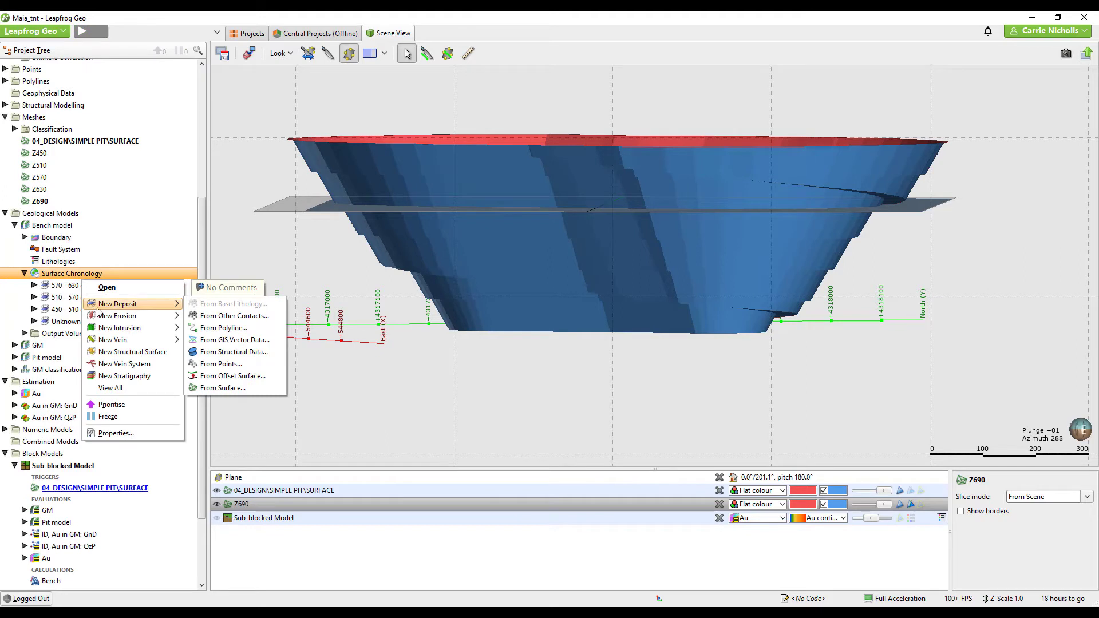
pyautogui.click(222, 388)
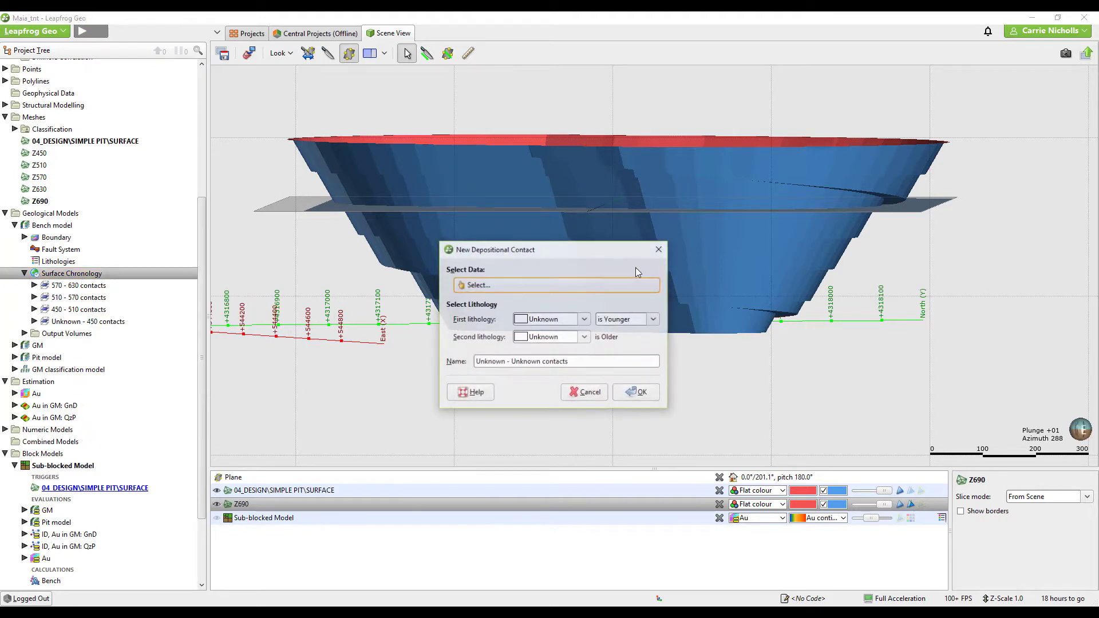
pyautogui.click(610, 285)
pyautogui.click(487, 352)
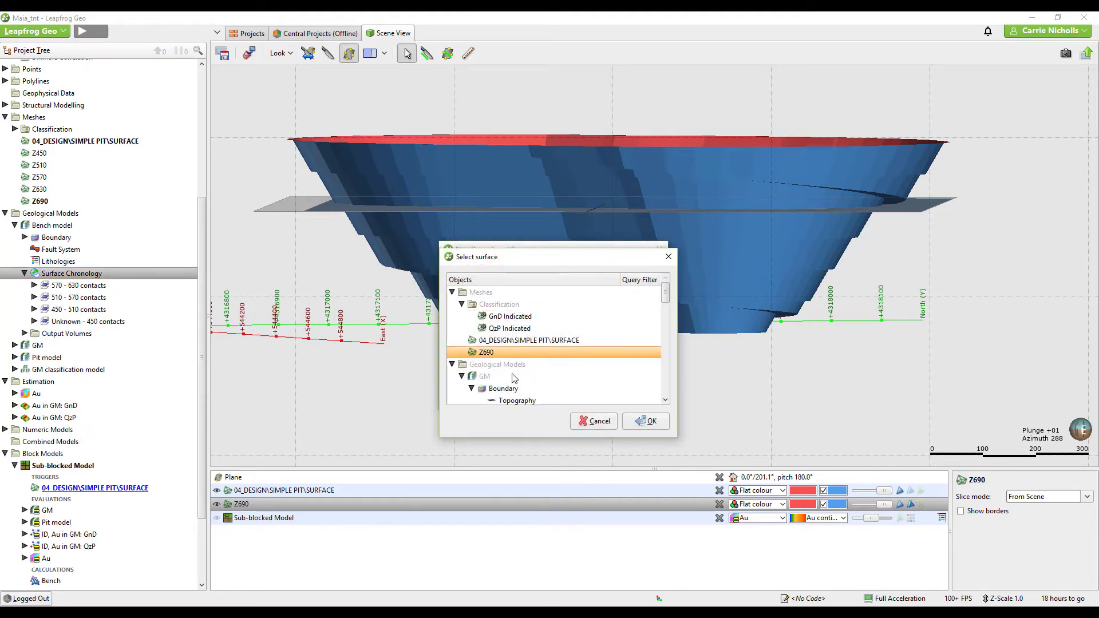
pyautogui.click(648, 422)
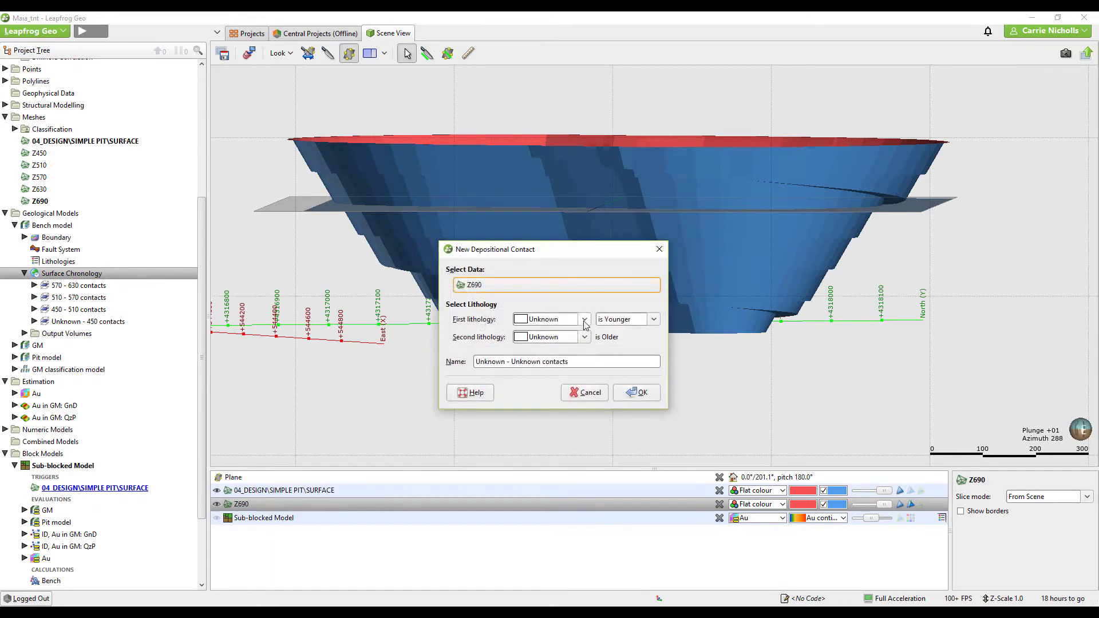
# Set 690 as the younger first lithology and 630 as the older second lithology, and create the contact
pyautogui.click(584, 324)
pyautogui.click(563, 405)
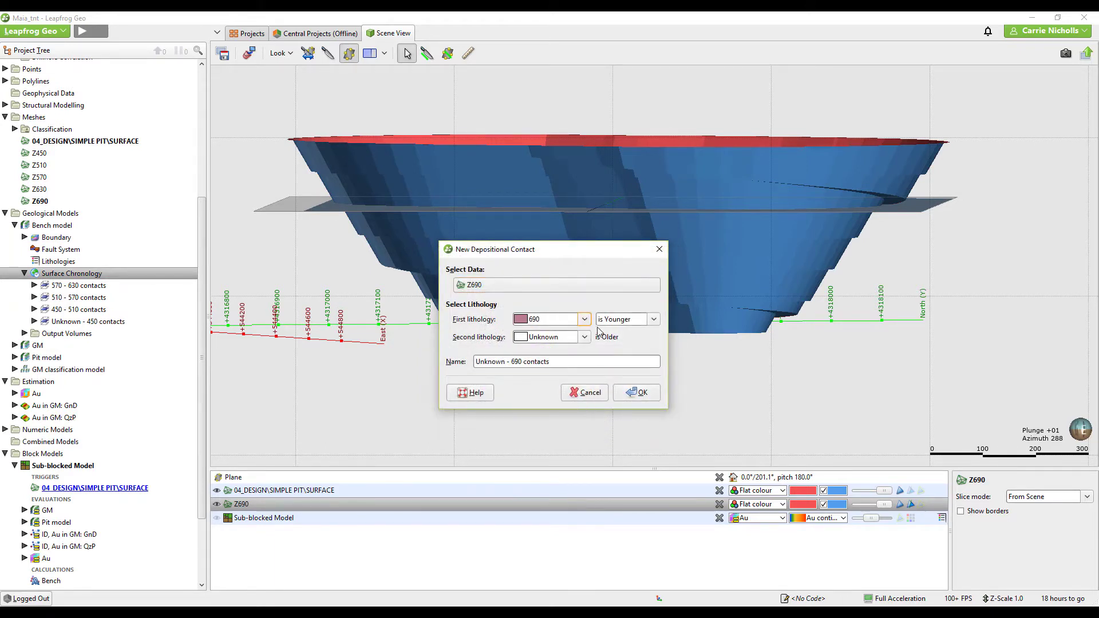
pyautogui.click(584, 337)
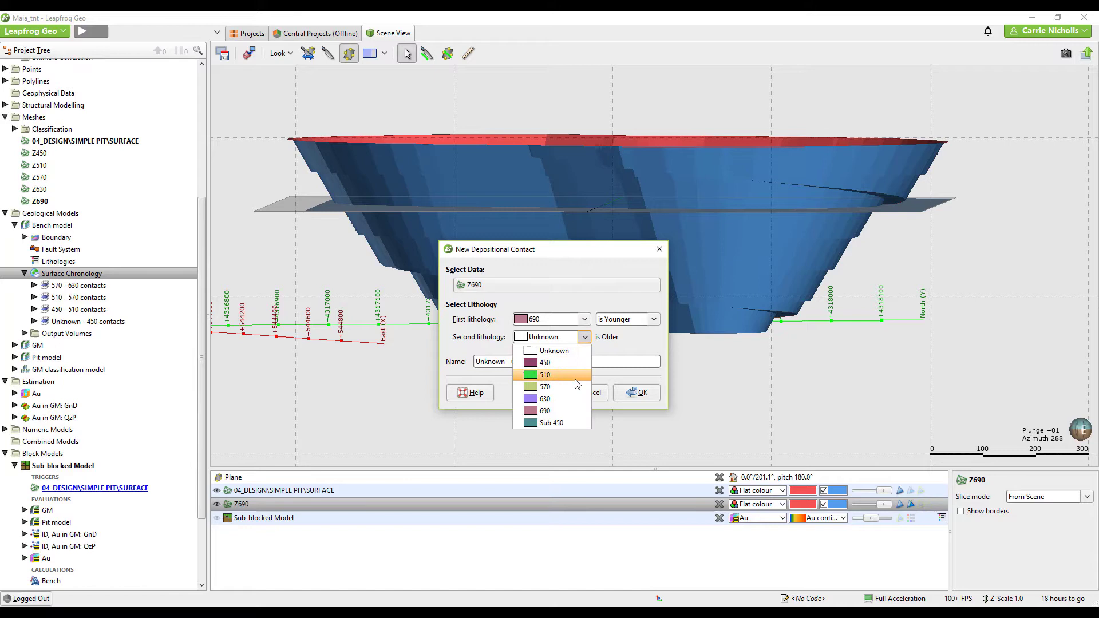
pyautogui.click(576, 399)
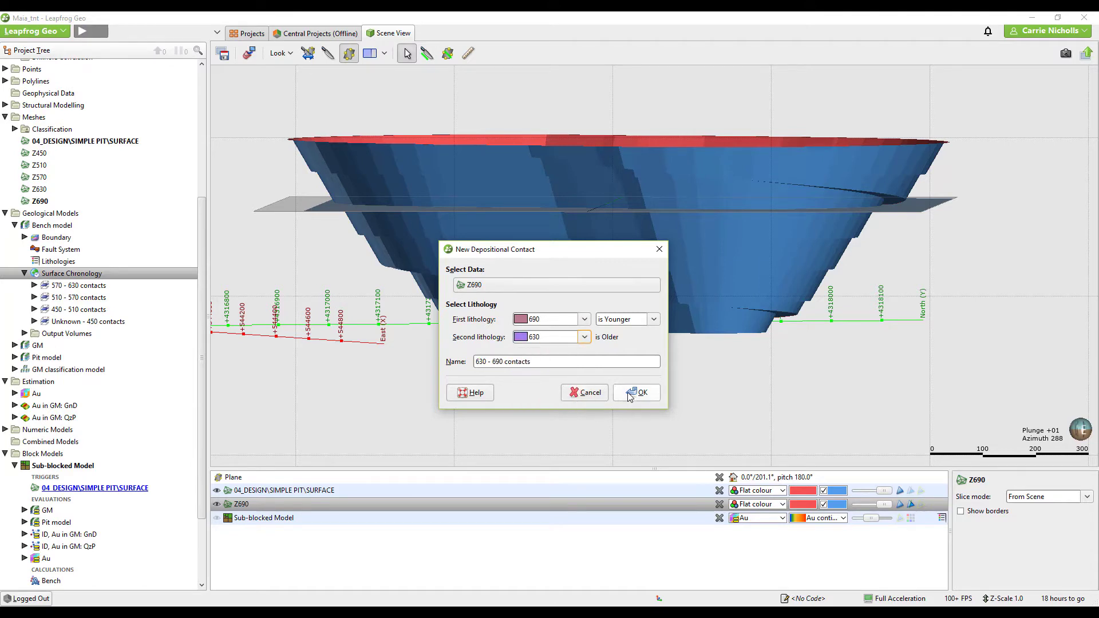
pyautogui.click(635, 393)
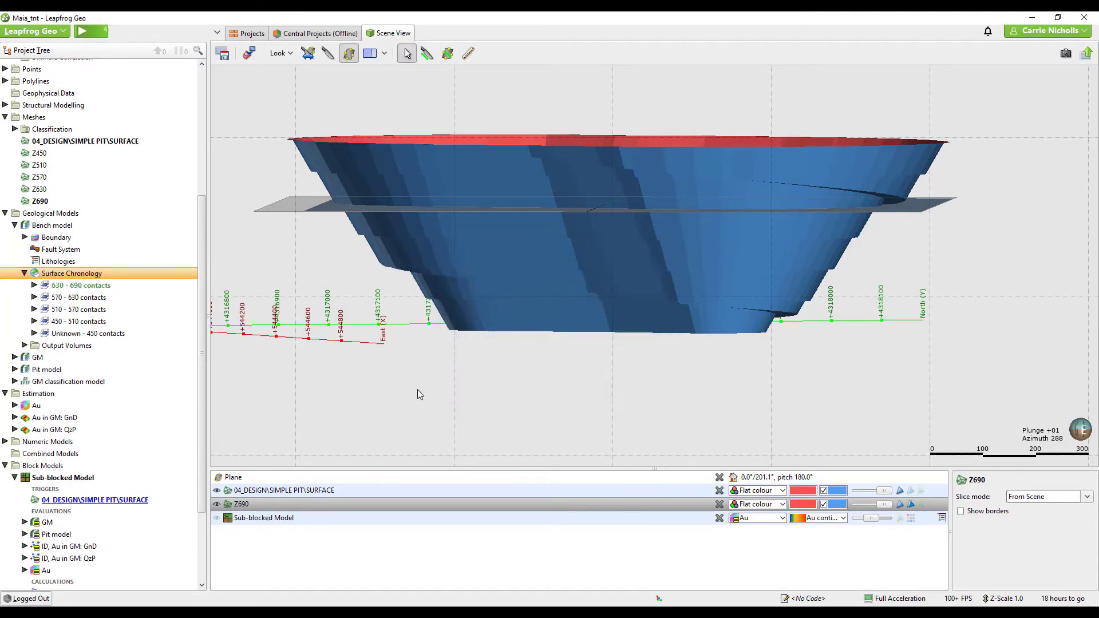
# Activate the 630 - 690 contacts surface in the Bench model's surface chronology
pyautogui.doubleClick(54, 275)
pyautogui.click(499, 255)
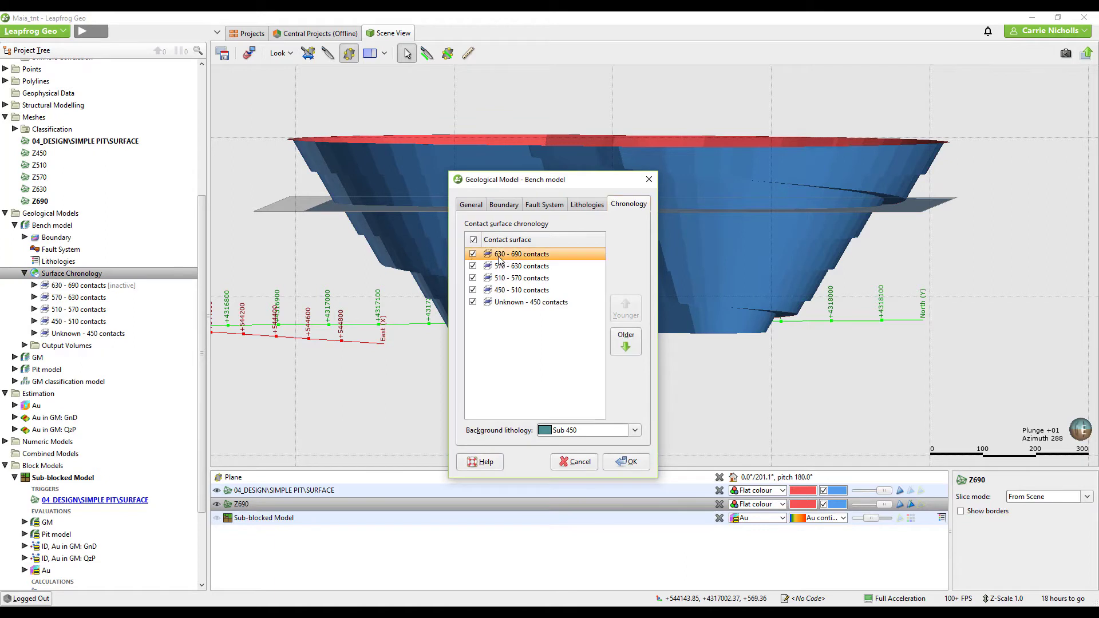
pyautogui.click(627, 462)
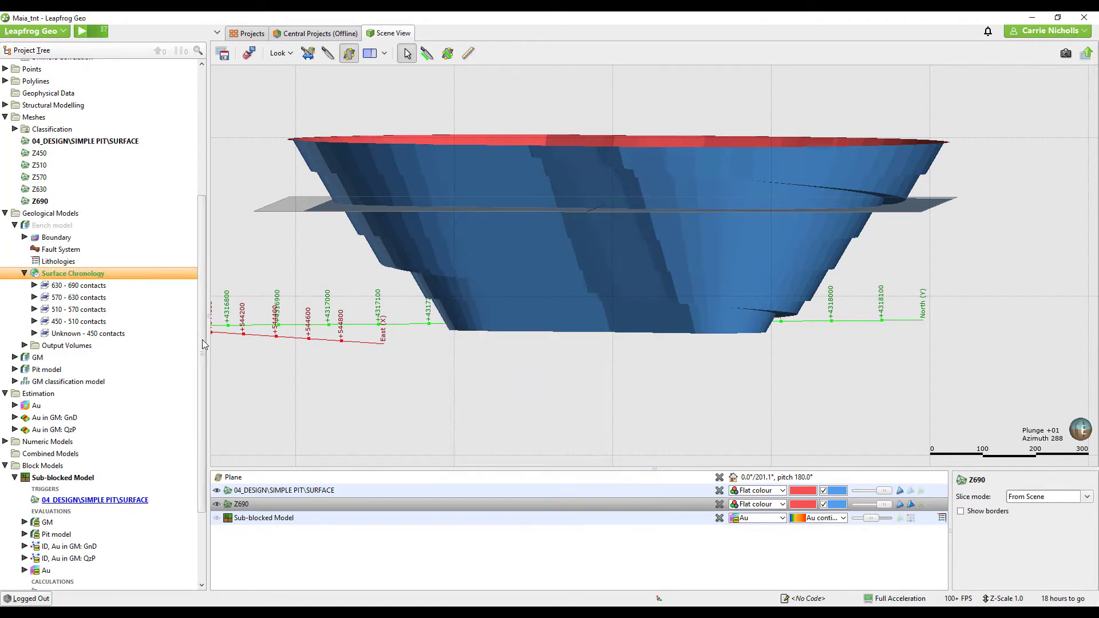
# Add the Bench model to the selected evaluations of the Sub-blocked Model
pyautogui.moveTo(202, 303); pyautogui.dragTo(205, 366)
pyautogui.click(85, 383)
pyautogui.doubleClick(84, 383)
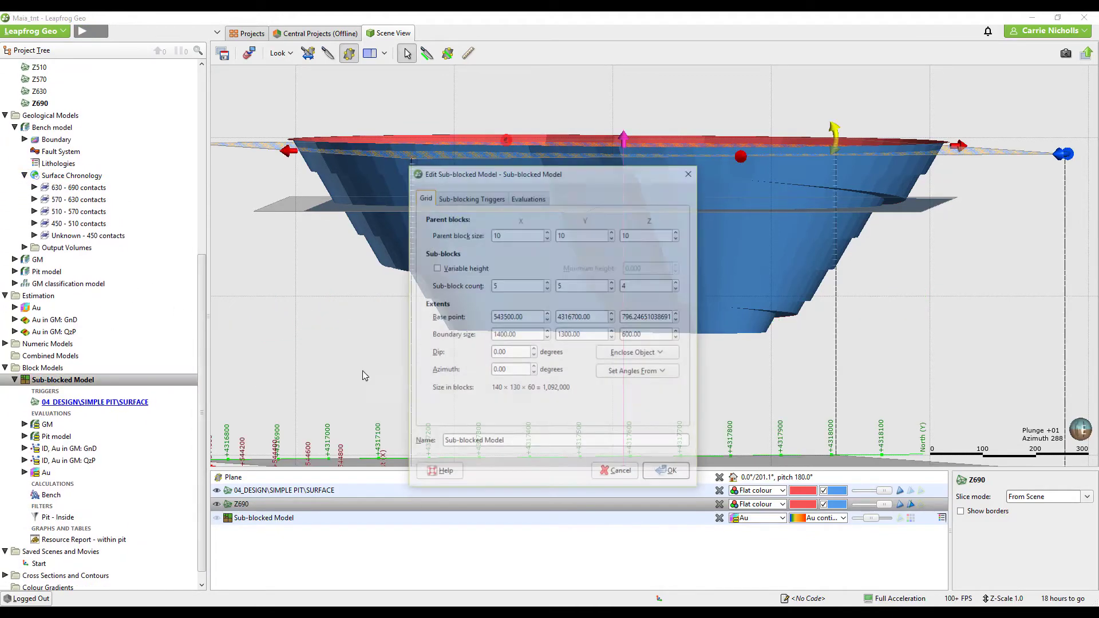
pyautogui.click(523, 197)
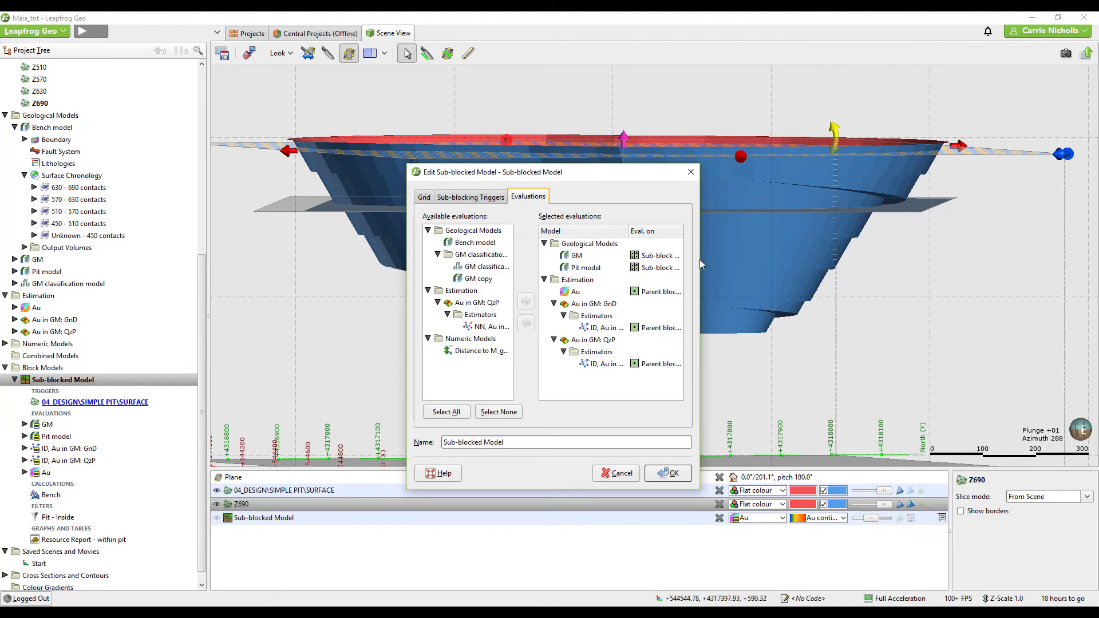
pyautogui.moveTo(700, 259); pyautogui.dragTo(801, 260)
pyautogui.click(475, 242)
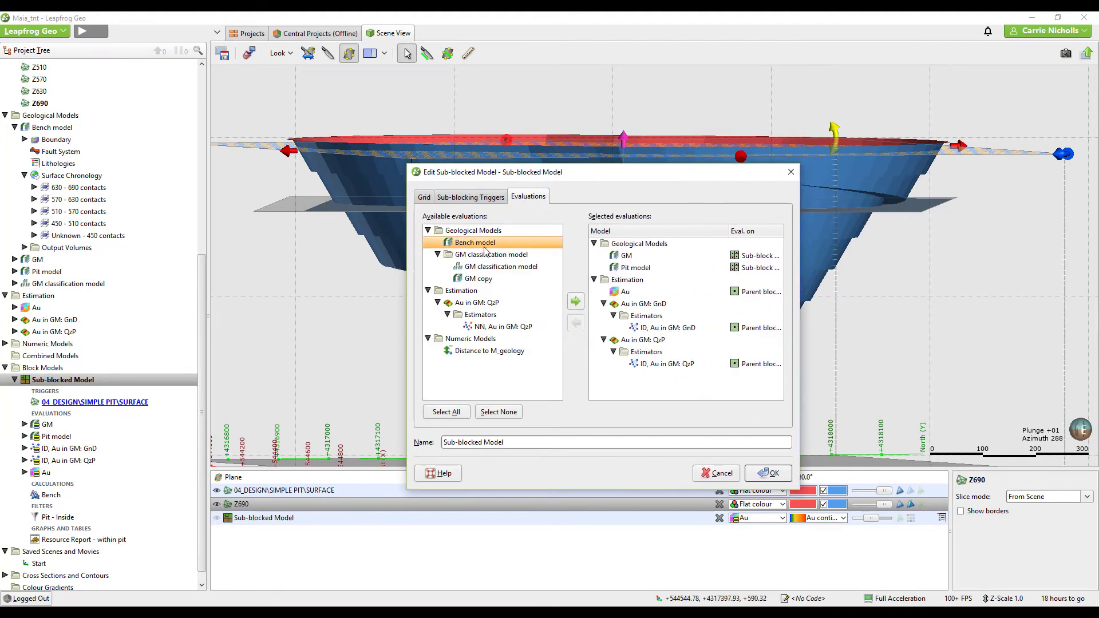
pyautogui.click(575, 302)
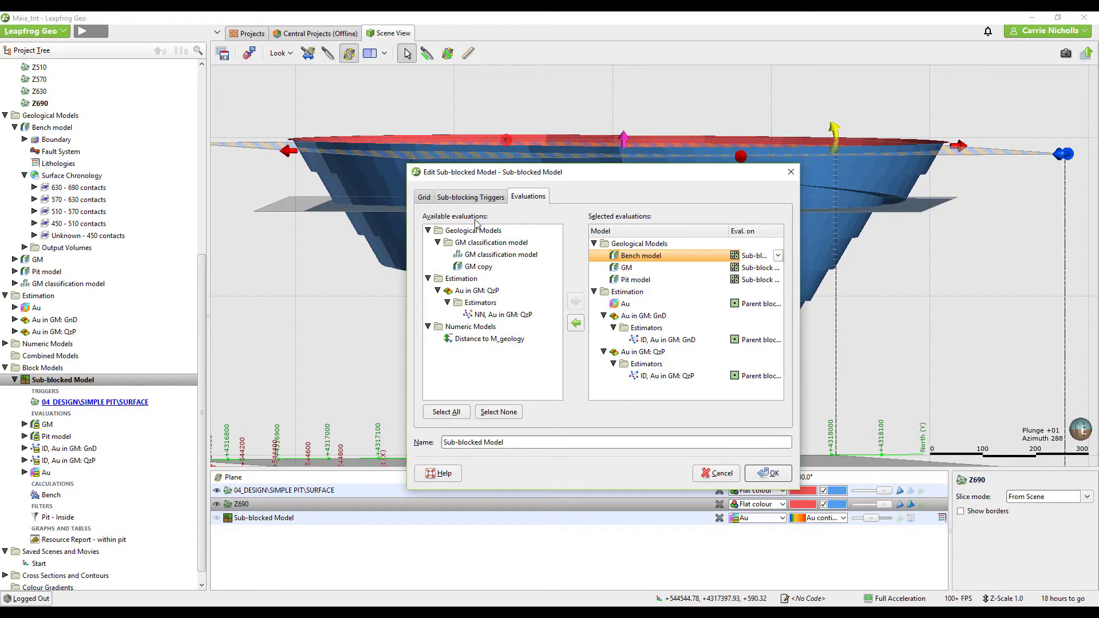
pyautogui.click(772, 473)
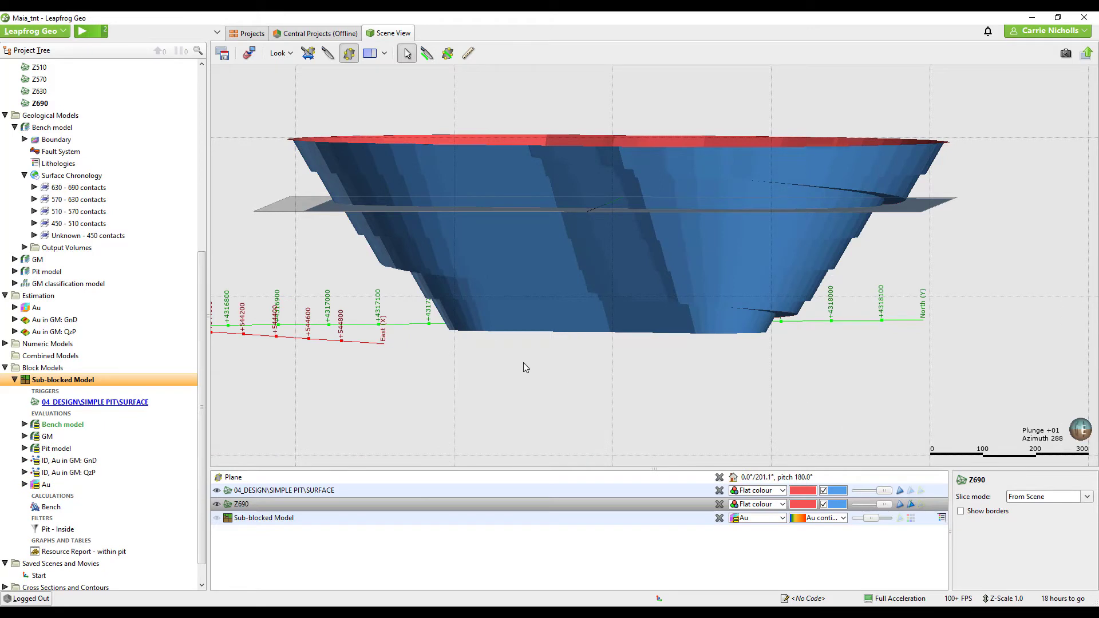
# Add the Bench model's output volumes from 690 to Sub 450 to the scene and examine them around the pit
pyautogui.click(25, 176)
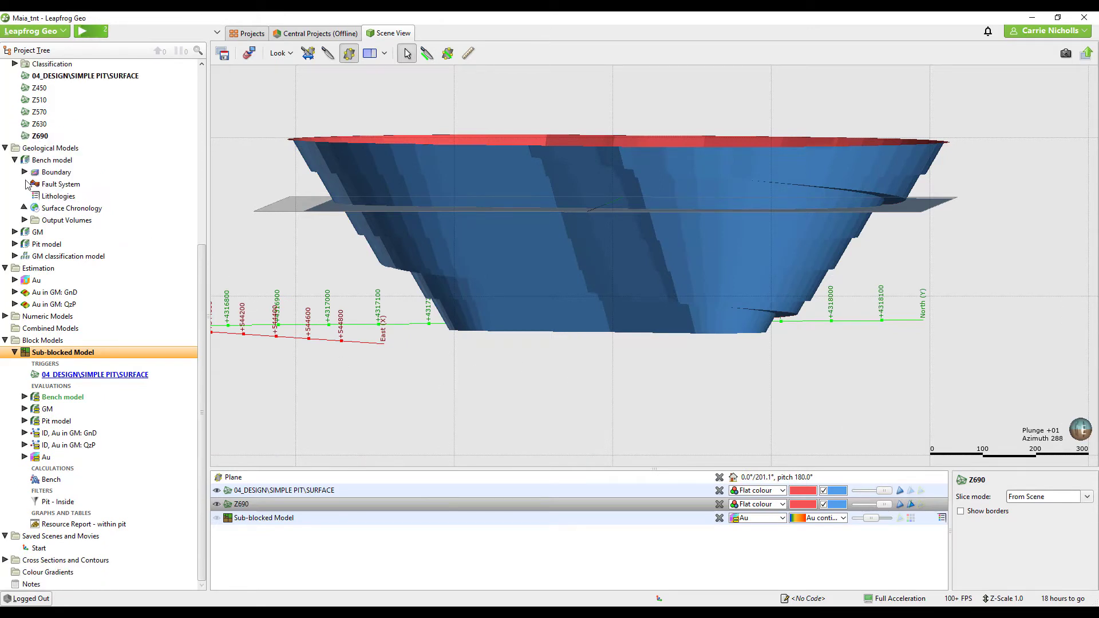
pyautogui.click(24, 219)
pyautogui.click(56, 231)
pyautogui.keyDown('shift'); pyautogui.click(63, 292); pyautogui.keyUp('shift')
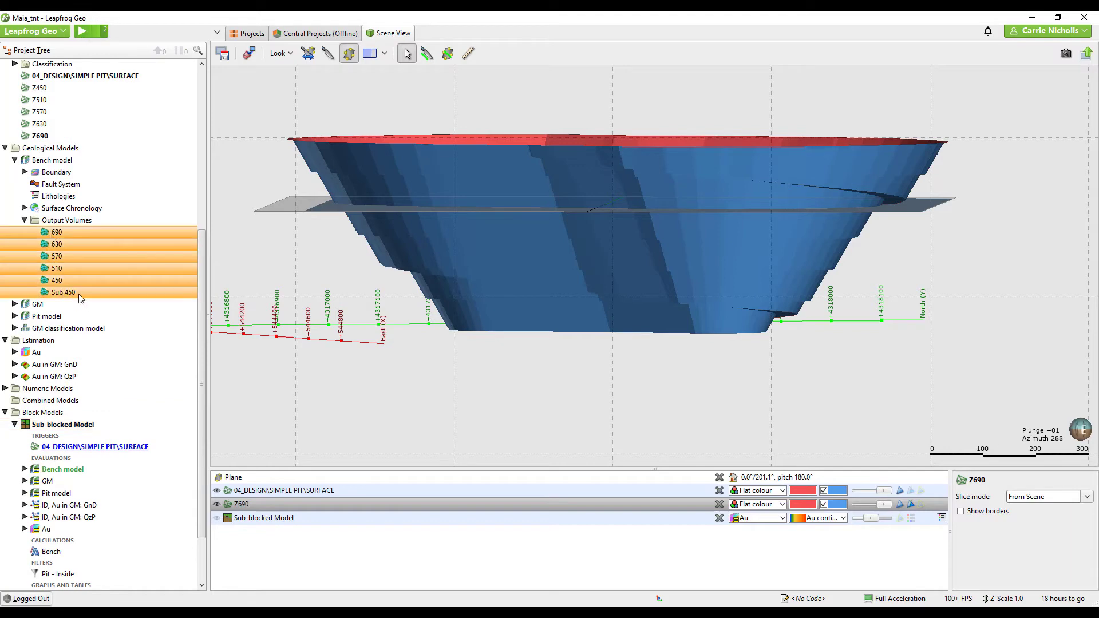
pyautogui.moveTo(63, 292); pyautogui.dragTo(294, 384)
pyautogui.scroll(-3, 352, 379)
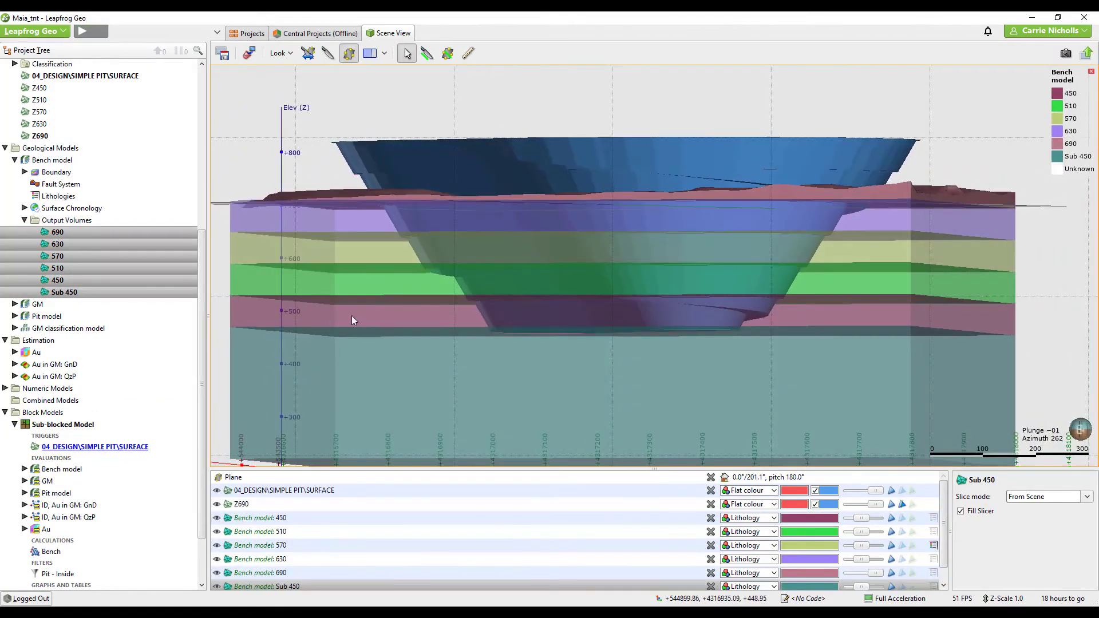
pyautogui.moveTo(472, 348); pyautogui.dragTo(458, 352)
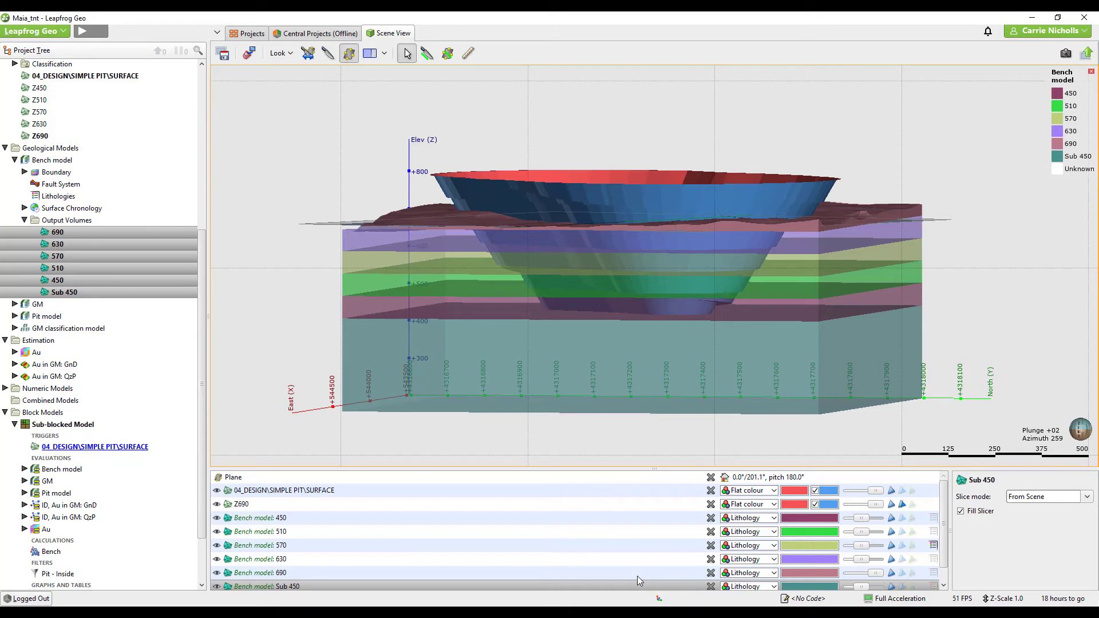
pyautogui.scroll(-1, 637, 575)
pyautogui.moveTo(614, 428); pyautogui.dragTo(616, 404)
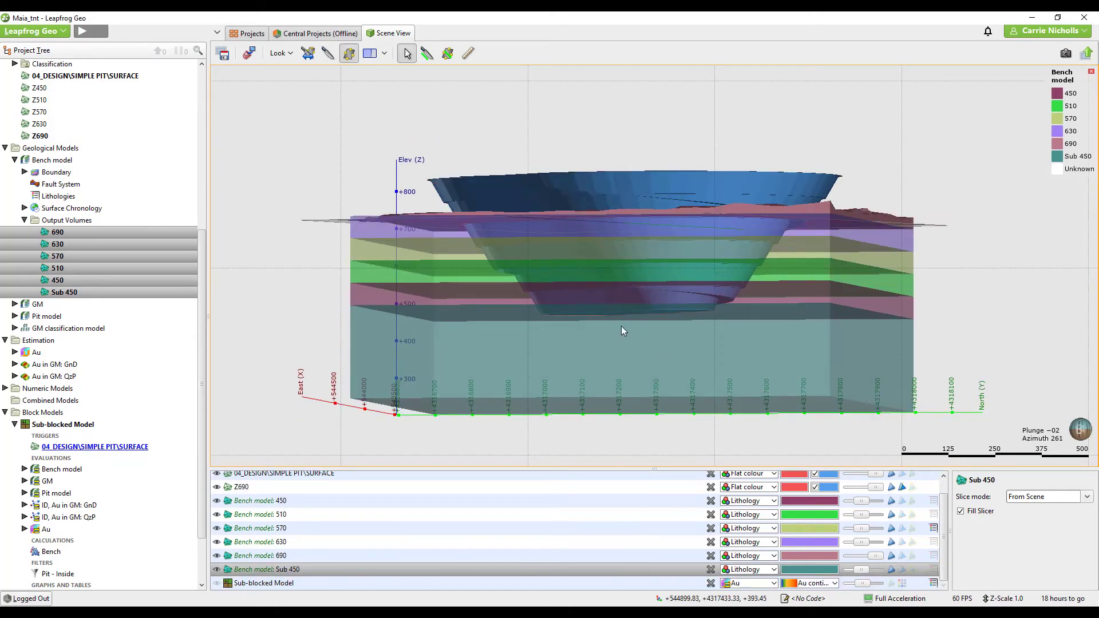
pyautogui.moveTo(621, 325); pyautogui.dragTo(607, 361)
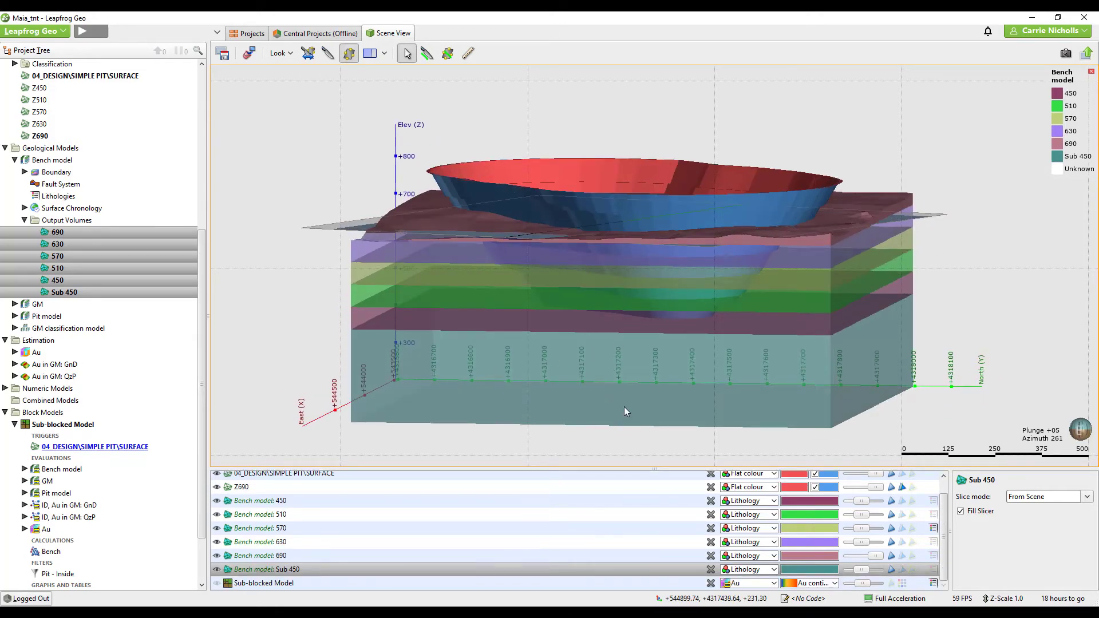
pyautogui.moveTo(624, 406); pyautogui.dragTo(678, 283)
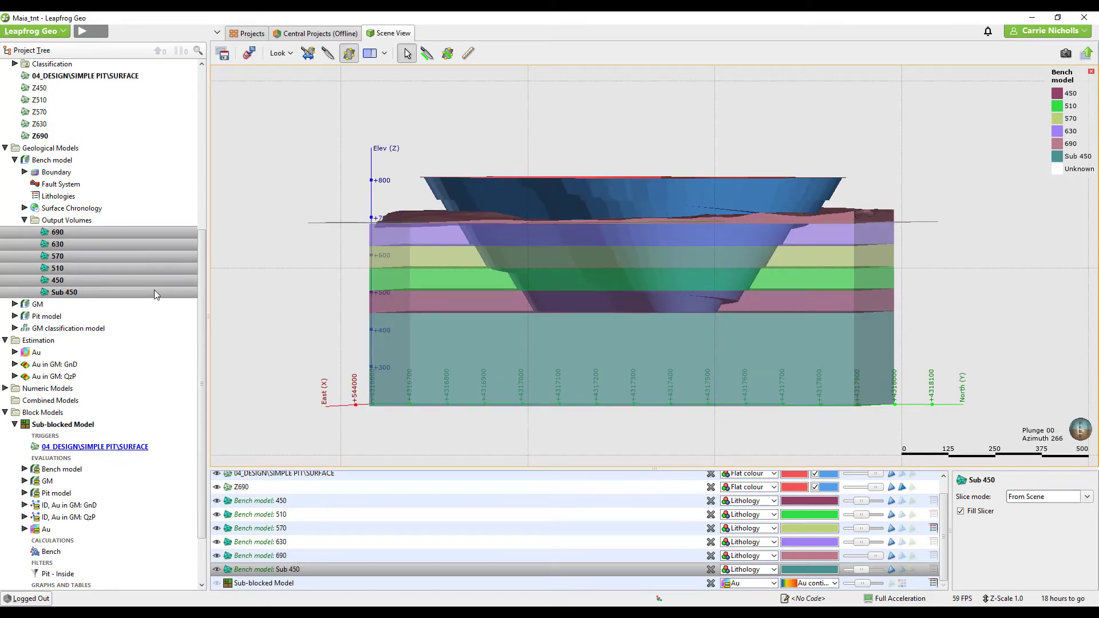
# Remove the Bench model volumes from the scene and show the Sub-blocked Model
pyautogui.click(595, 542)
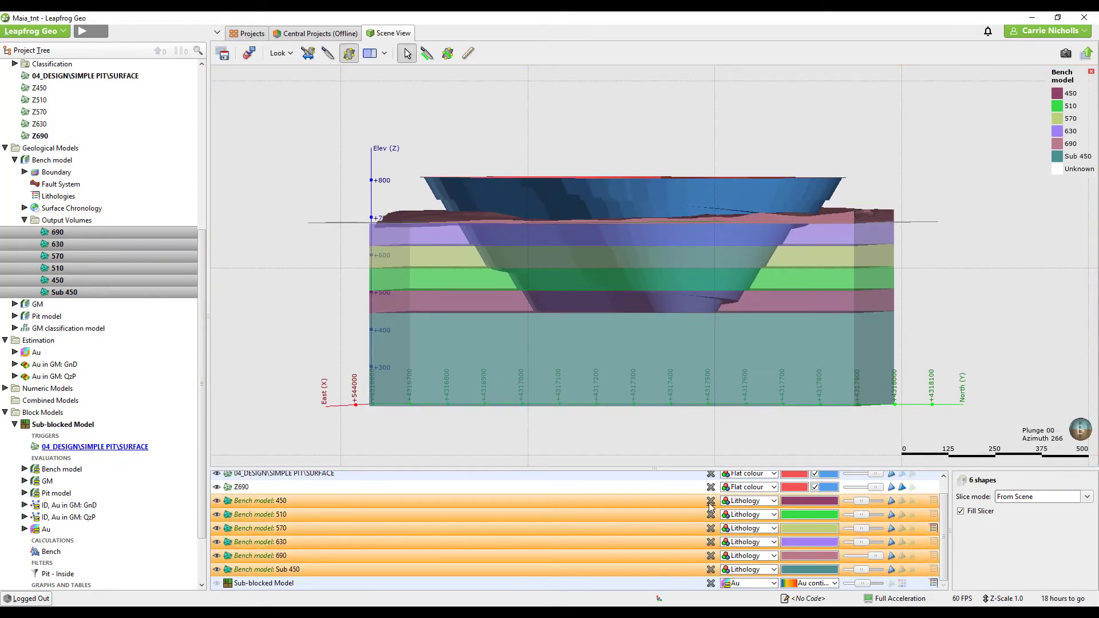
pyautogui.click(710, 503)
pyautogui.click(216, 518)
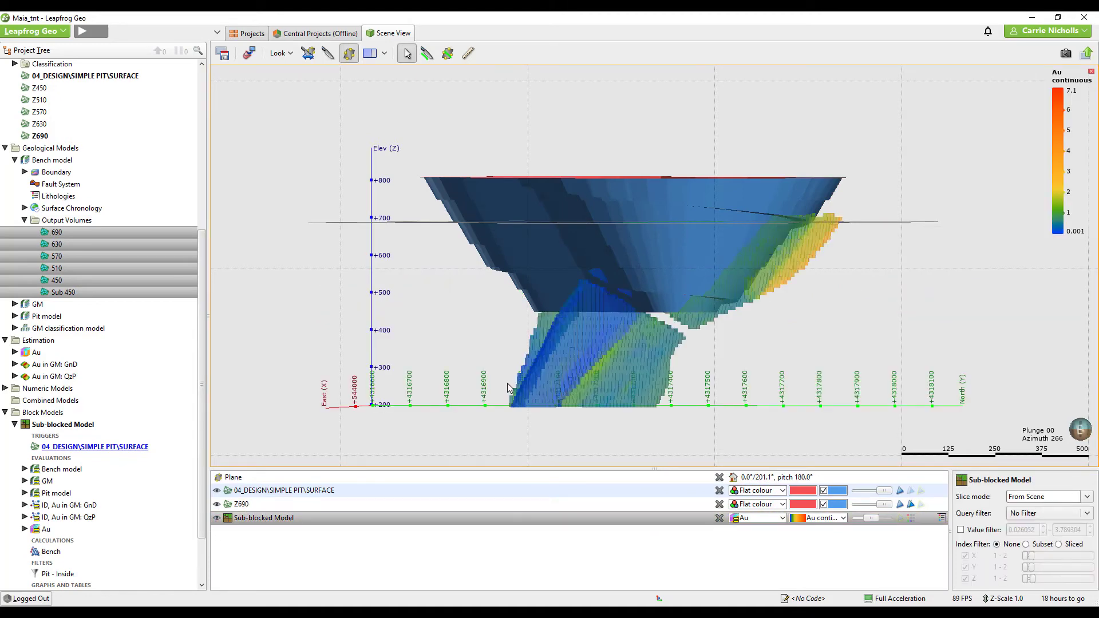
# Colour the Sub-blocked Model by its Bench model evaluation with slightly higher opacity, and remove the plane from the scene
pyautogui.moveTo(544, 354); pyautogui.dragTo(545, 458)
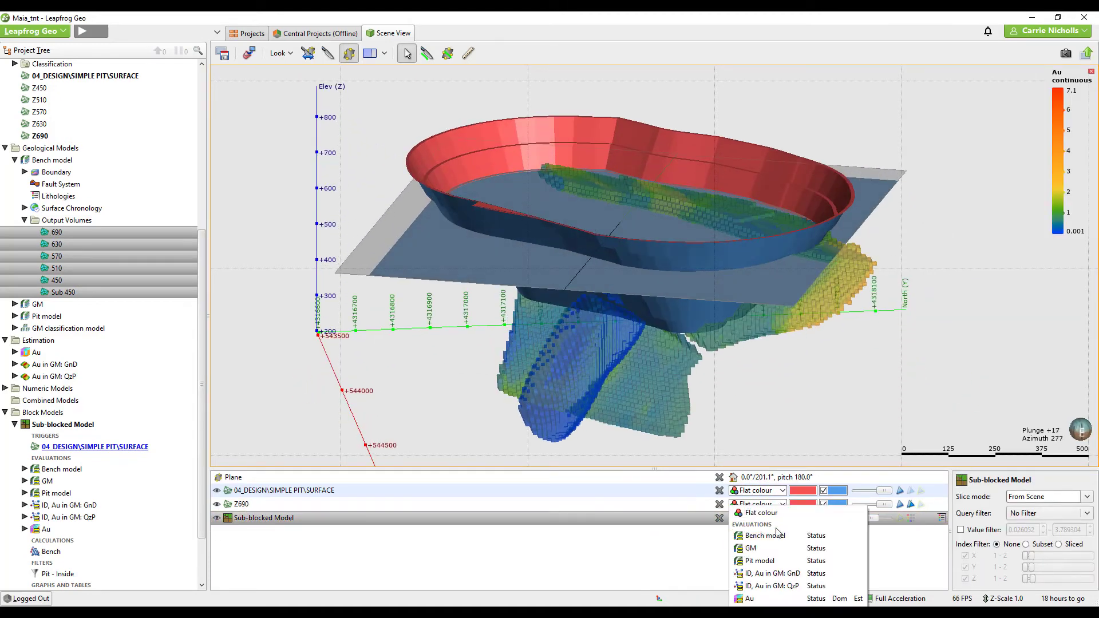
pyautogui.click(769, 518)
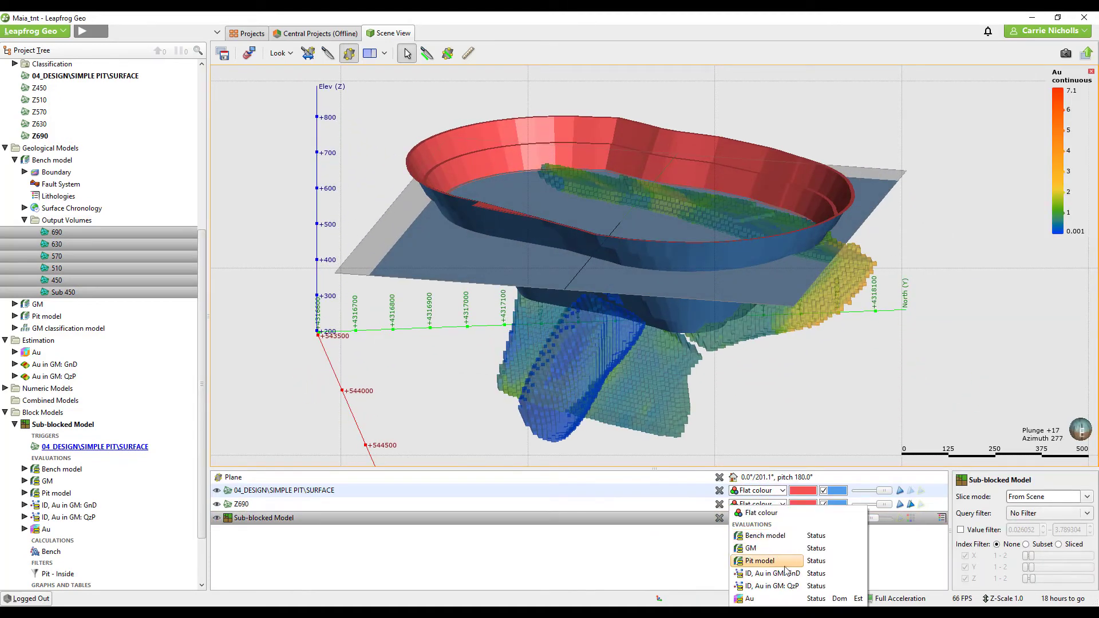
pyautogui.click(787, 537)
pyautogui.moveTo(679, 389); pyautogui.dragTo(690, 369)
pyautogui.moveTo(872, 520); pyautogui.dragTo(879, 518)
pyautogui.moveTo(846, 421); pyautogui.dragTo(440, 429)
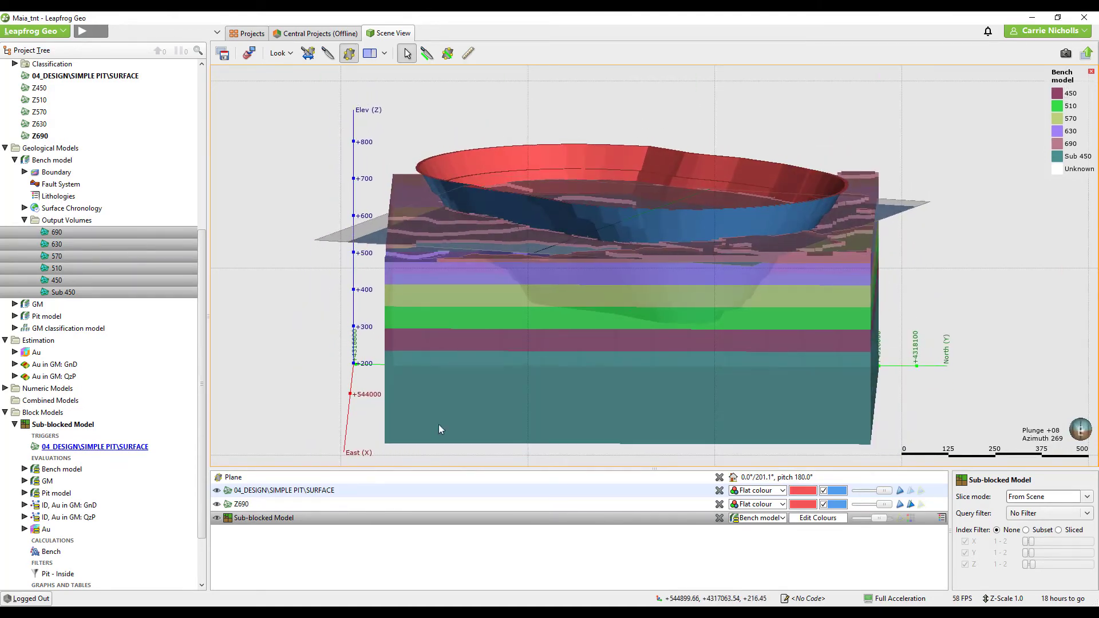
pyautogui.click(348, 53)
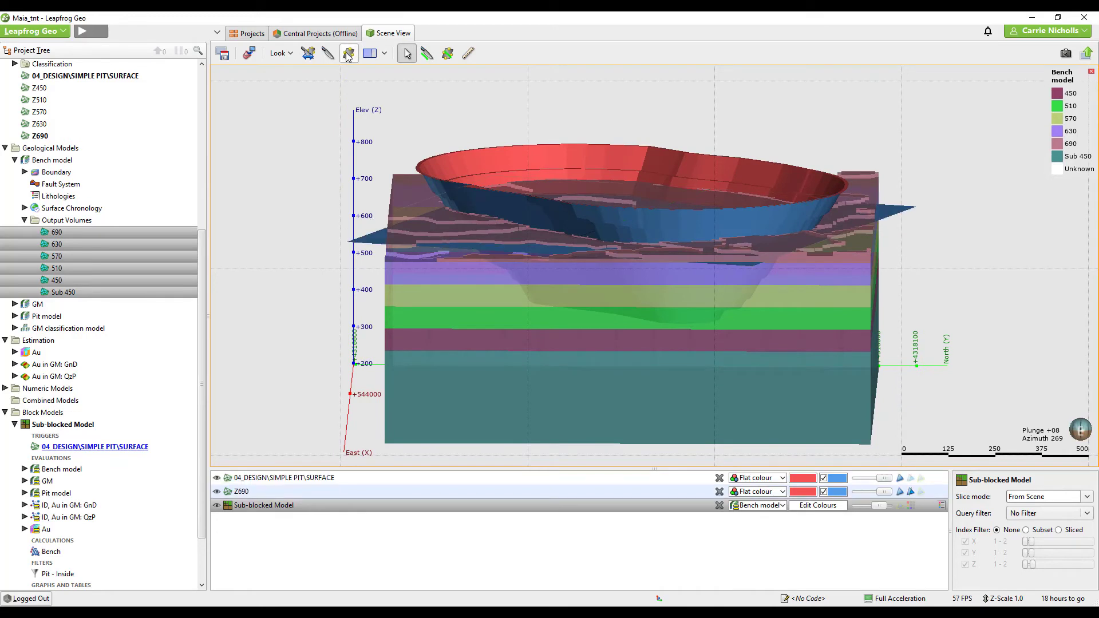
# Create a resource report on the Sub-blocked Model with Bench model as the category column and Au as the grade column
pyautogui.click(94, 424)
pyautogui.rightClick(74, 426)
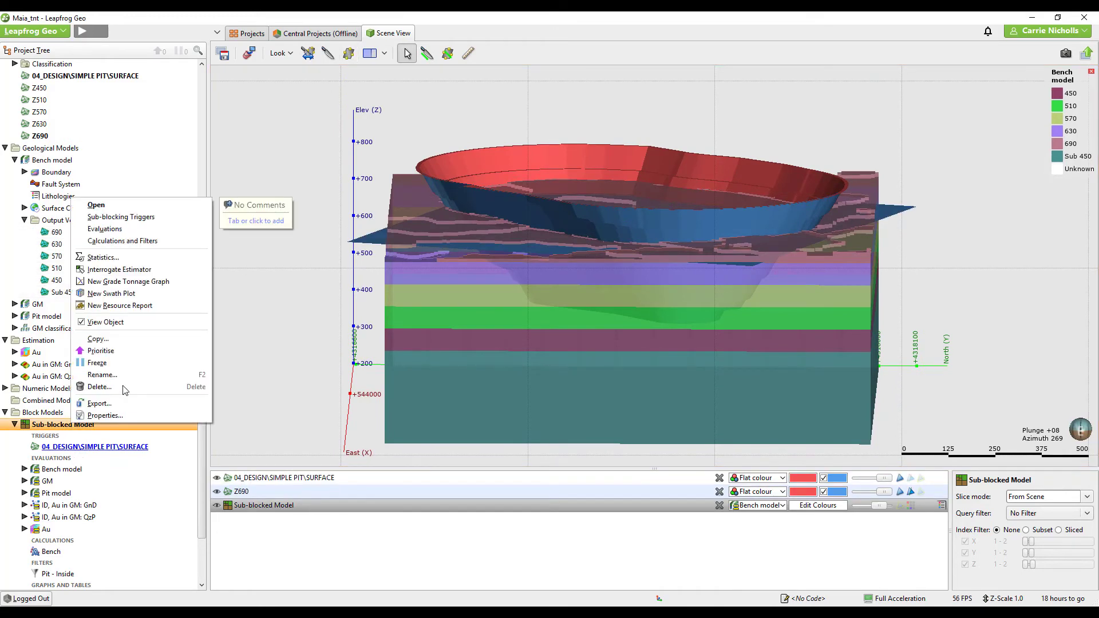
pyautogui.click(106, 309)
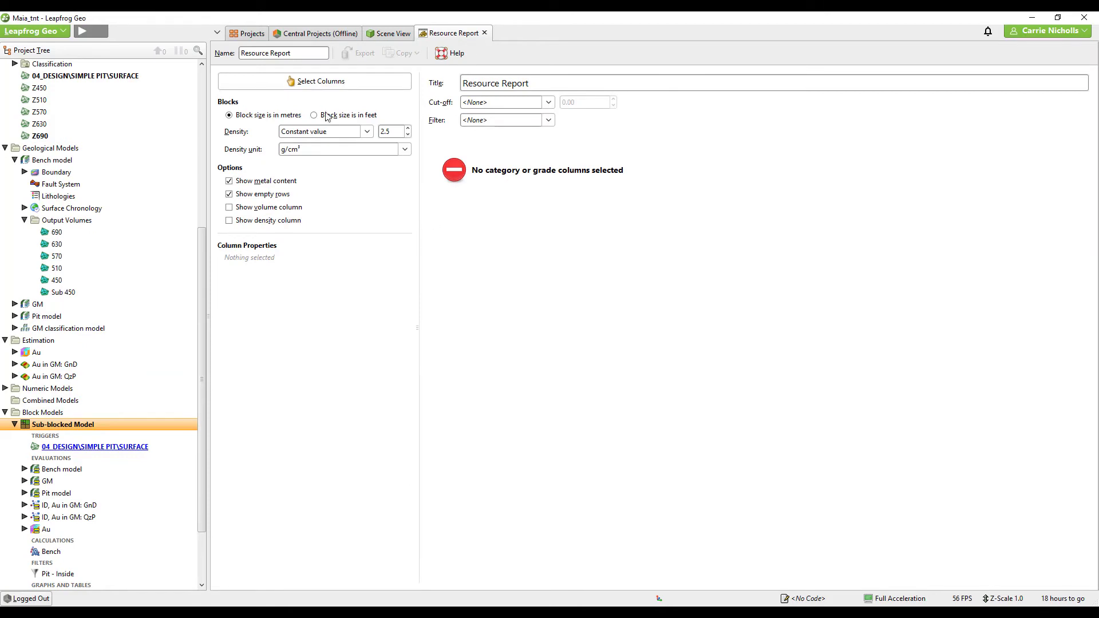
pyautogui.click(320, 86)
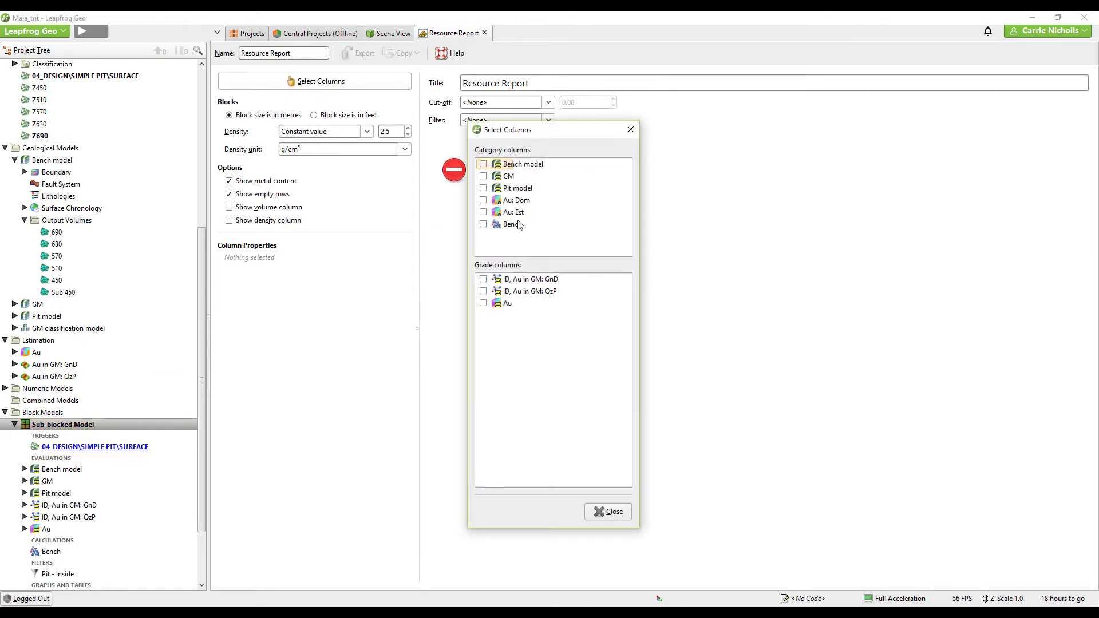
pyautogui.click(483, 165)
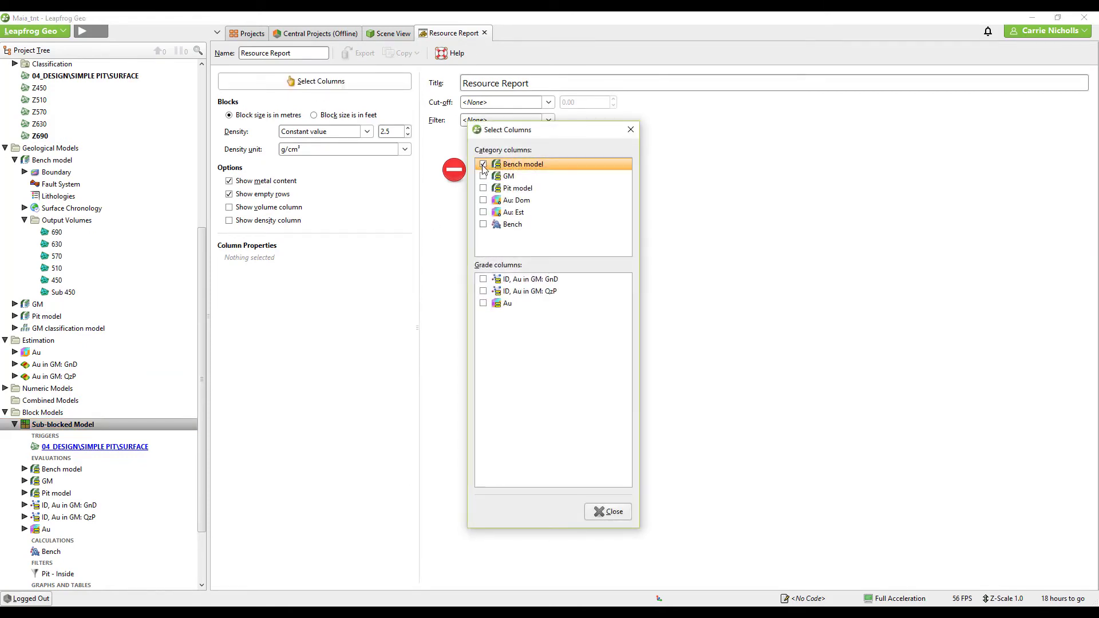
pyautogui.click(482, 304)
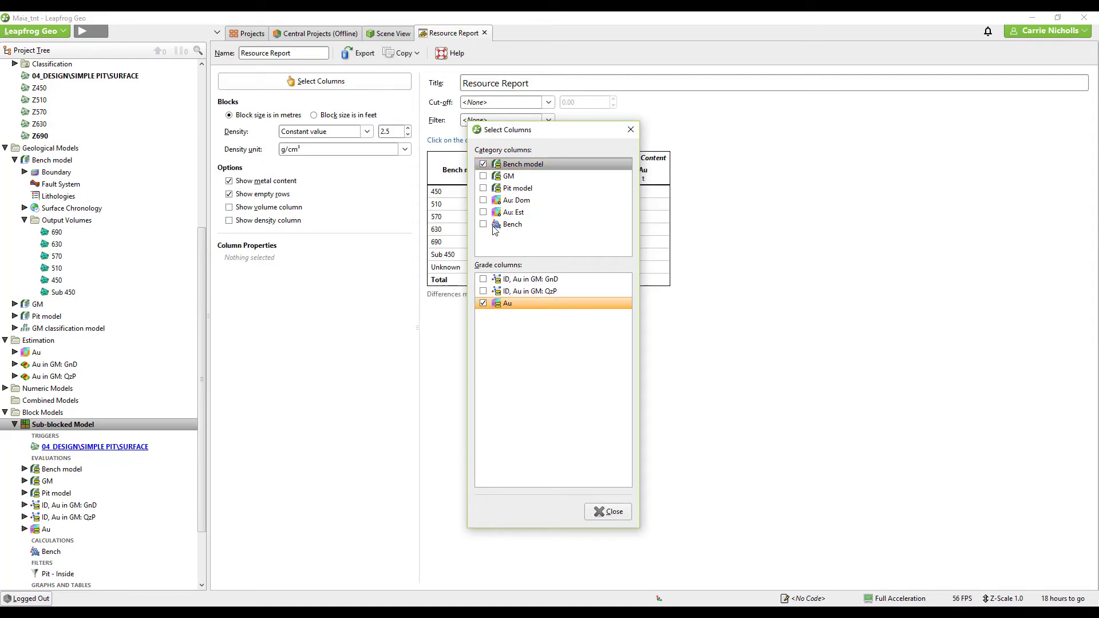
pyautogui.click(483, 165)
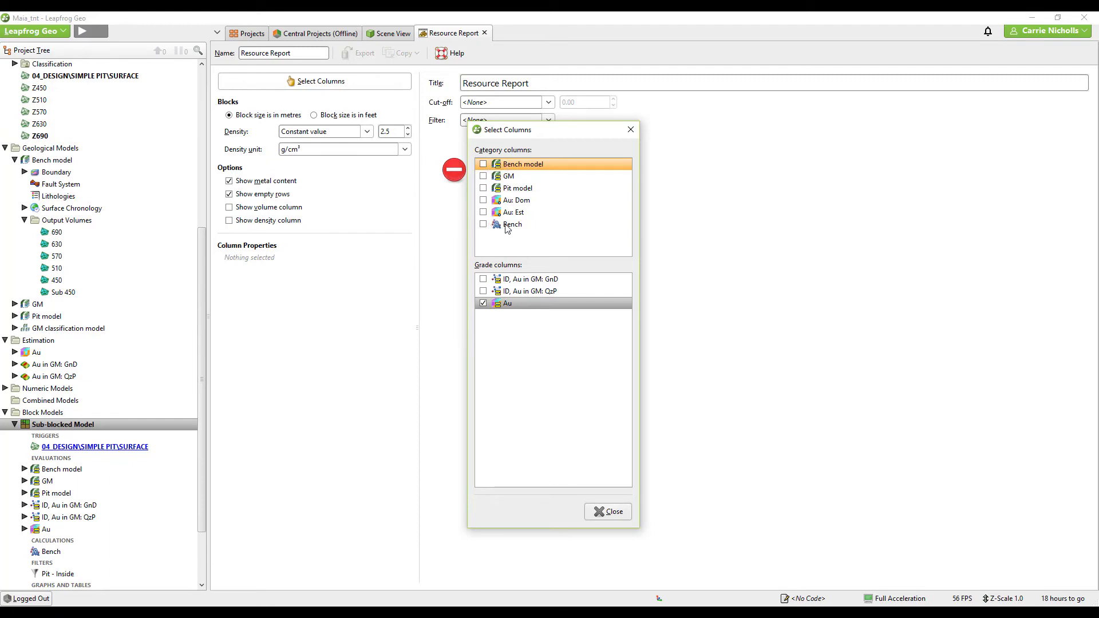
pyautogui.click(483, 224)
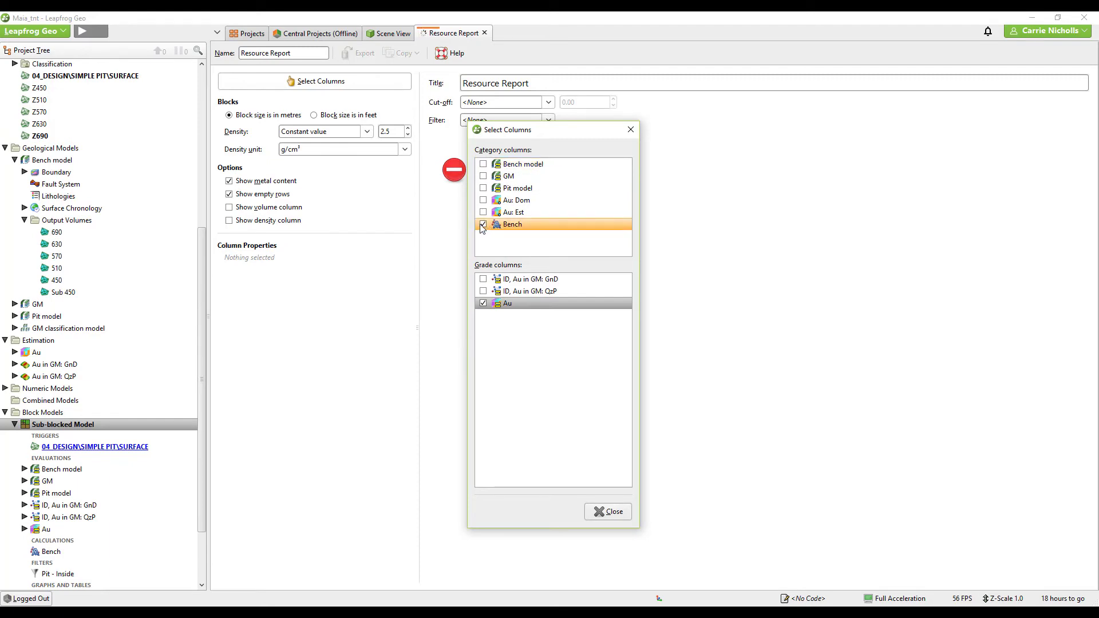
pyautogui.click(483, 224)
pyautogui.click(483, 164)
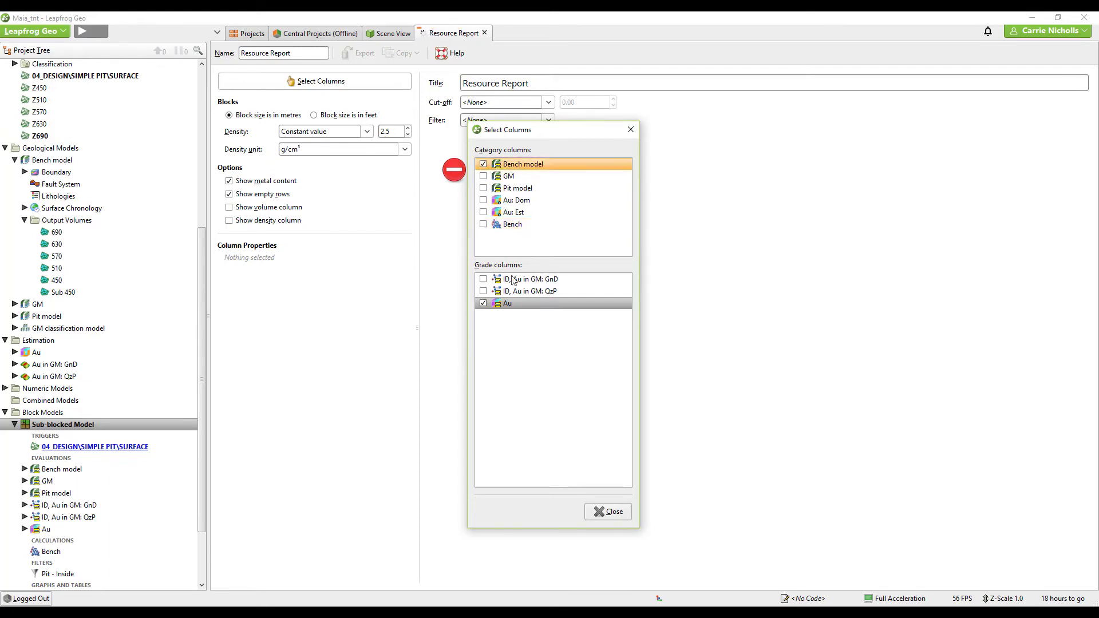
# Finish the column selection, set the Au grade's data unit to grams per tonne (g/t), and use Au as the cut-off
pyautogui.click(610, 513)
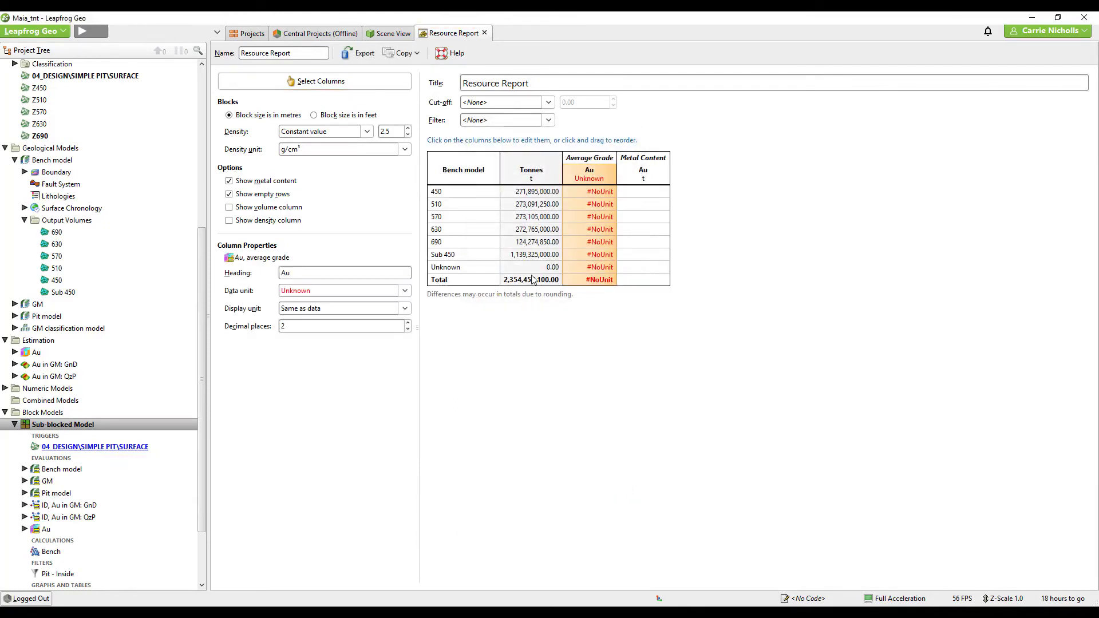
pyautogui.click(404, 290)
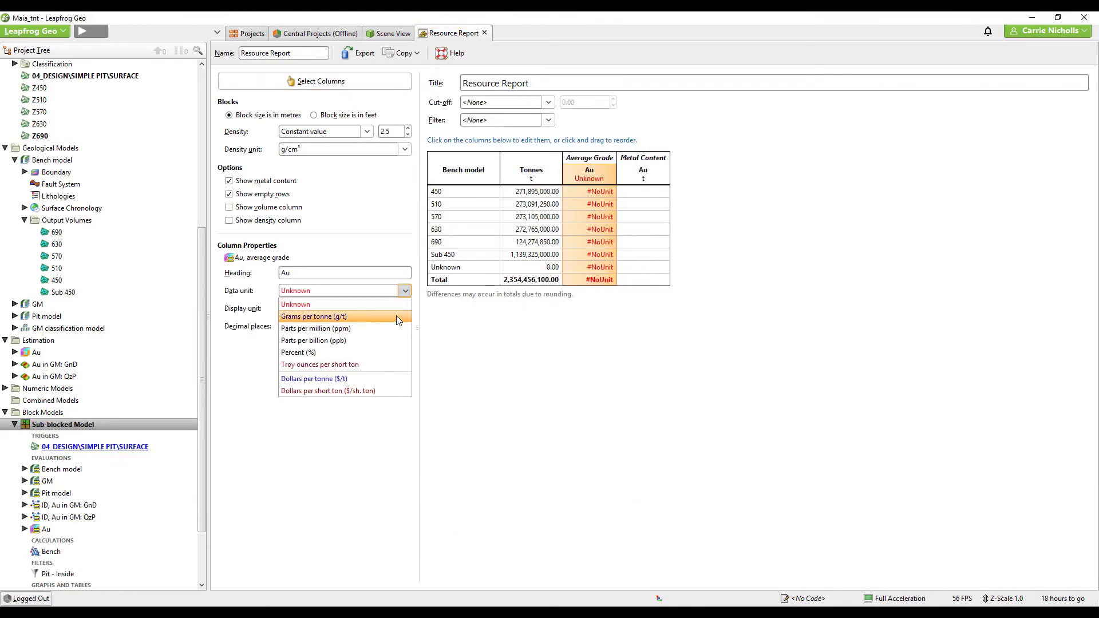
pyautogui.click(396, 316)
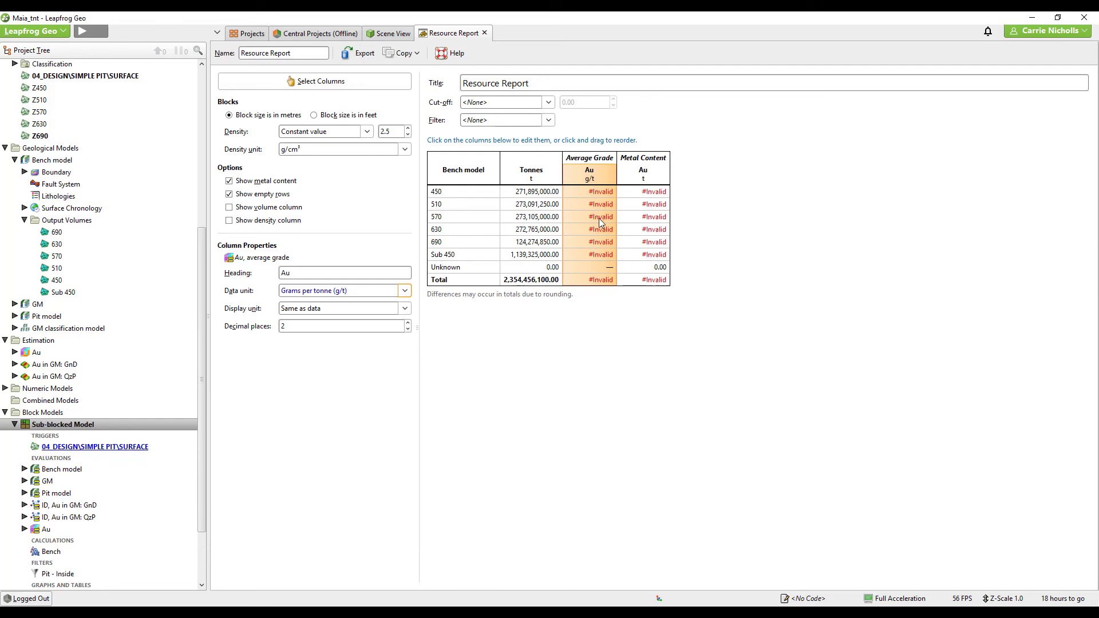
pyautogui.click(549, 106)
pyautogui.click(524, 149)
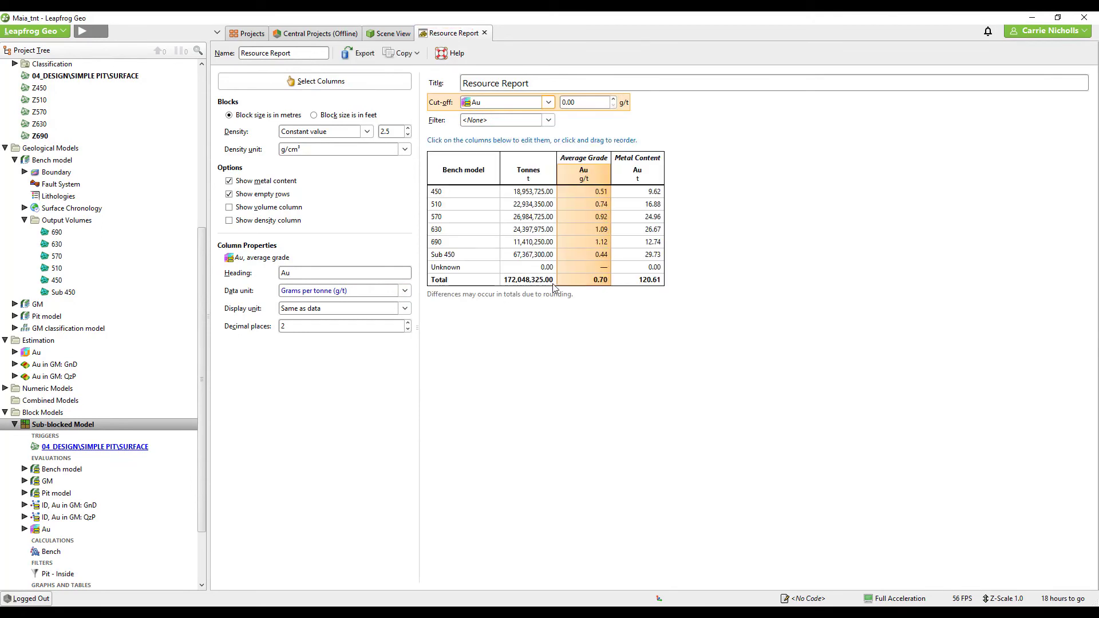
# Hide the Unknown category of the Bench model column and set the Tonnes column to 0 decimal places
pyautogui.click(475, 256)
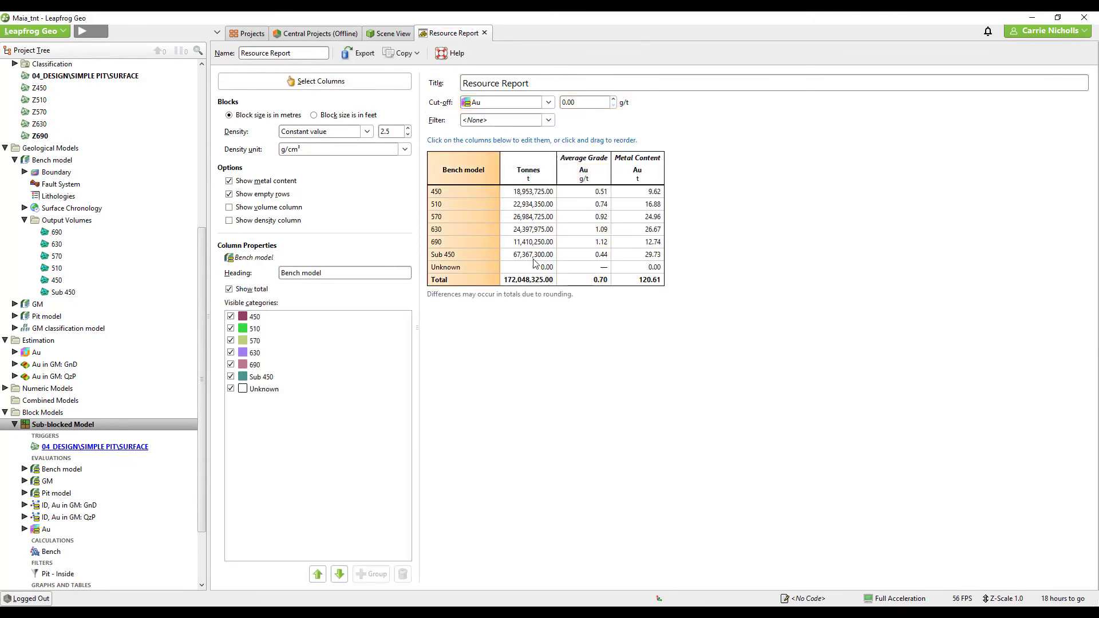
pyautogui.click(231, 388)
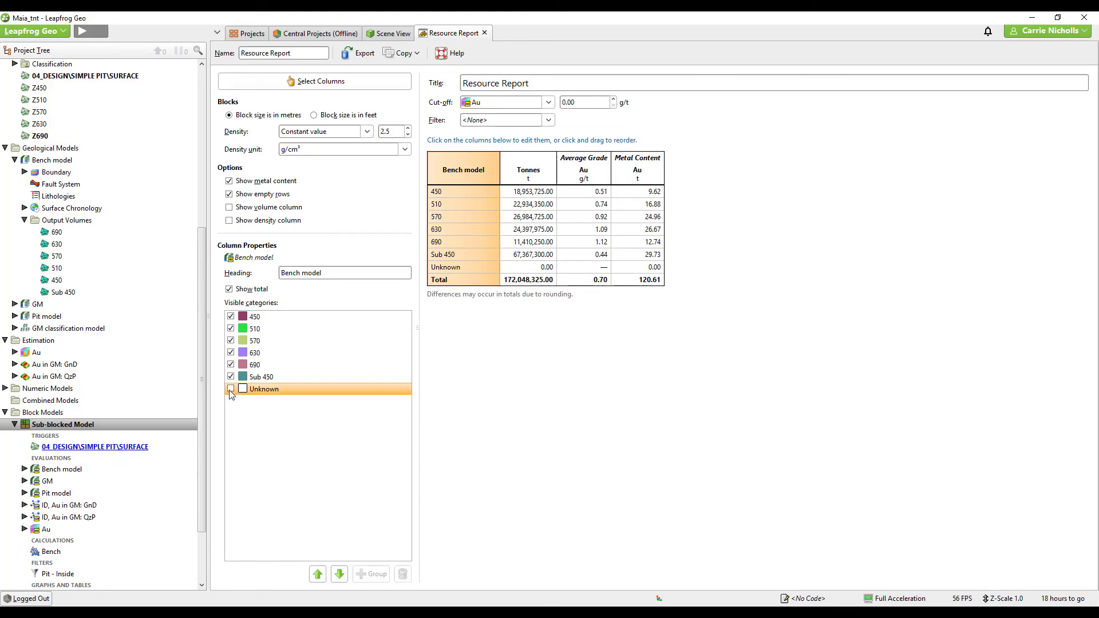
pyautogui.click(526, 266)
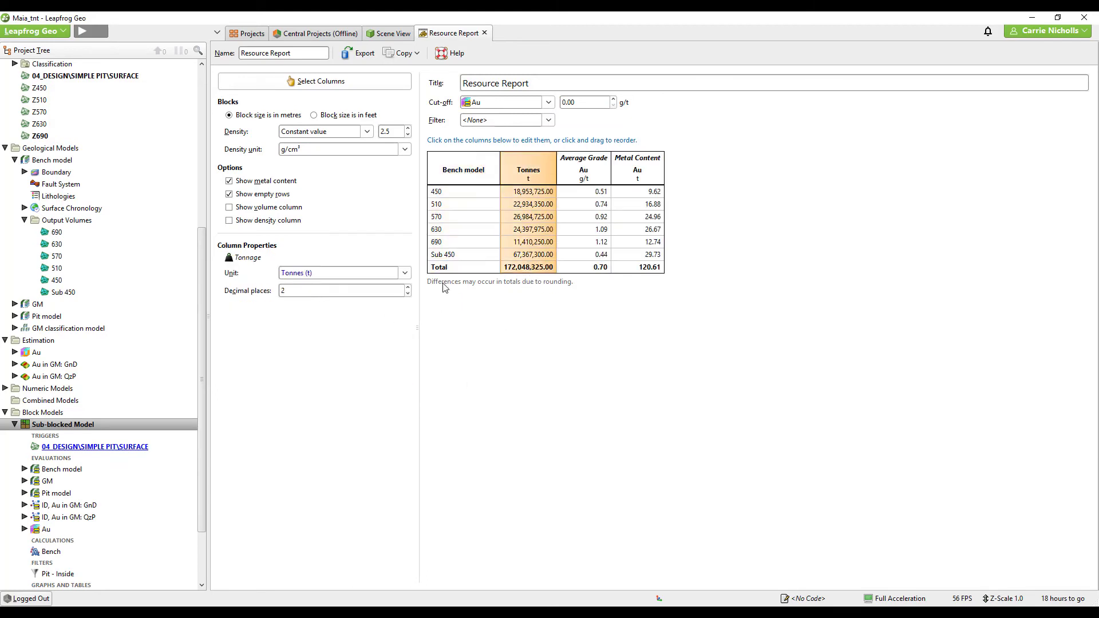
pyautogui.click(407, 295)
pyautogui.click(407, 295)
# Set the Au metal content column's unit to Thousand troy ounces with 0 decimal places
pyautogui.click(630, 229)
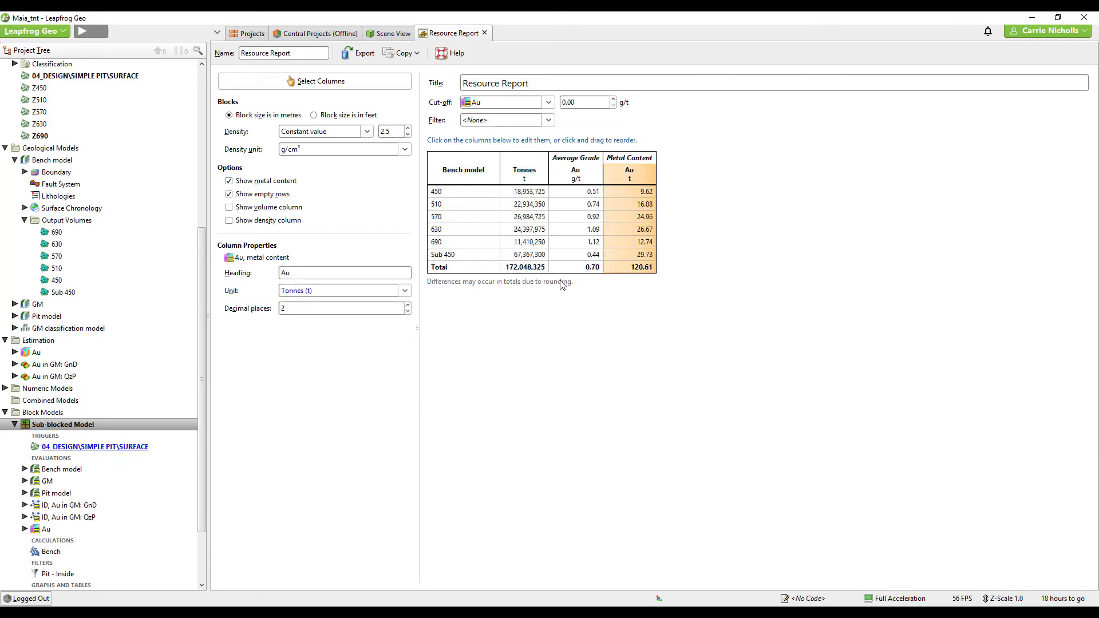
pyautogui.click(405, 291)
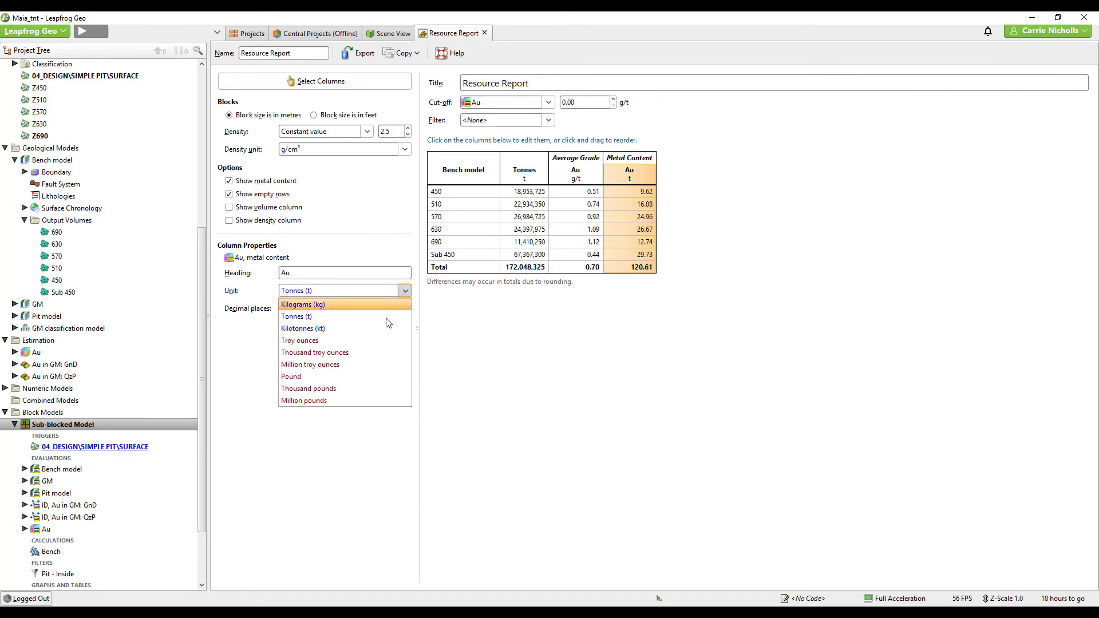
pyautogui.click(365, 352)
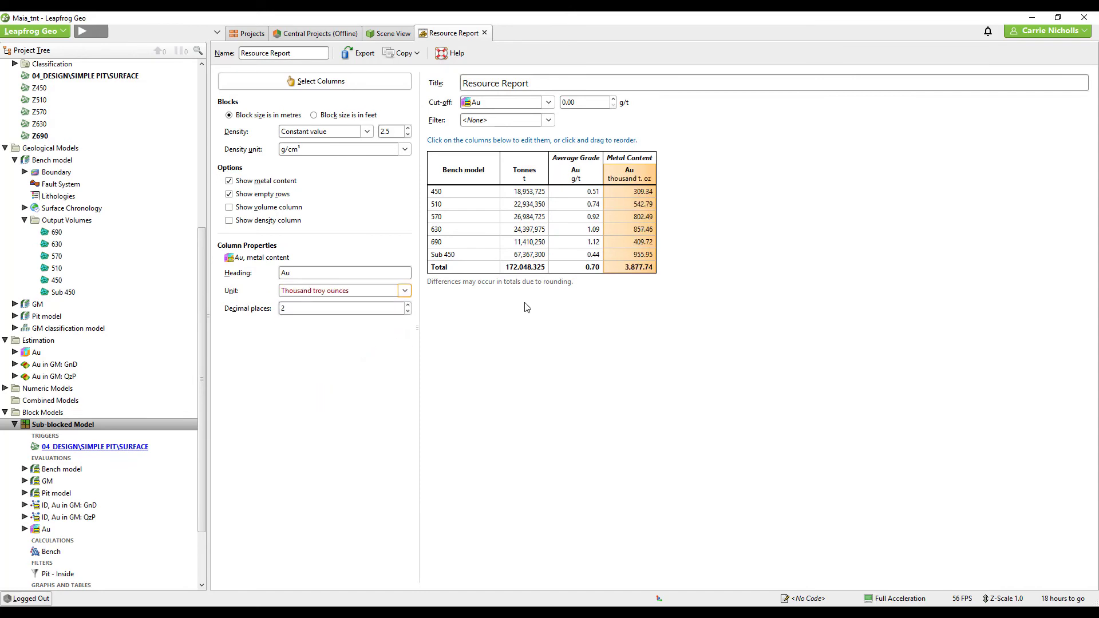
pyautogui.click(408, 312)
pyautogui.click(407, 311)
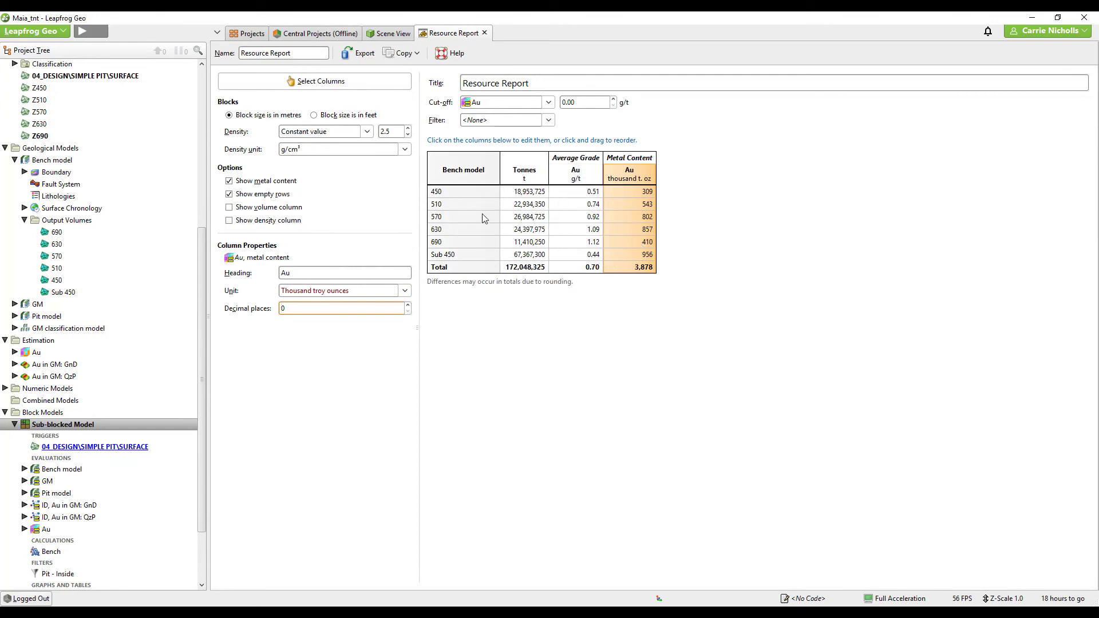
# Open the Sub-blocked Model's calculations and filters to examine the Pit - Inside filter and the Pit model categories
pyautogui.rightClick(152, 424)
pyautogui.click(180, 242)
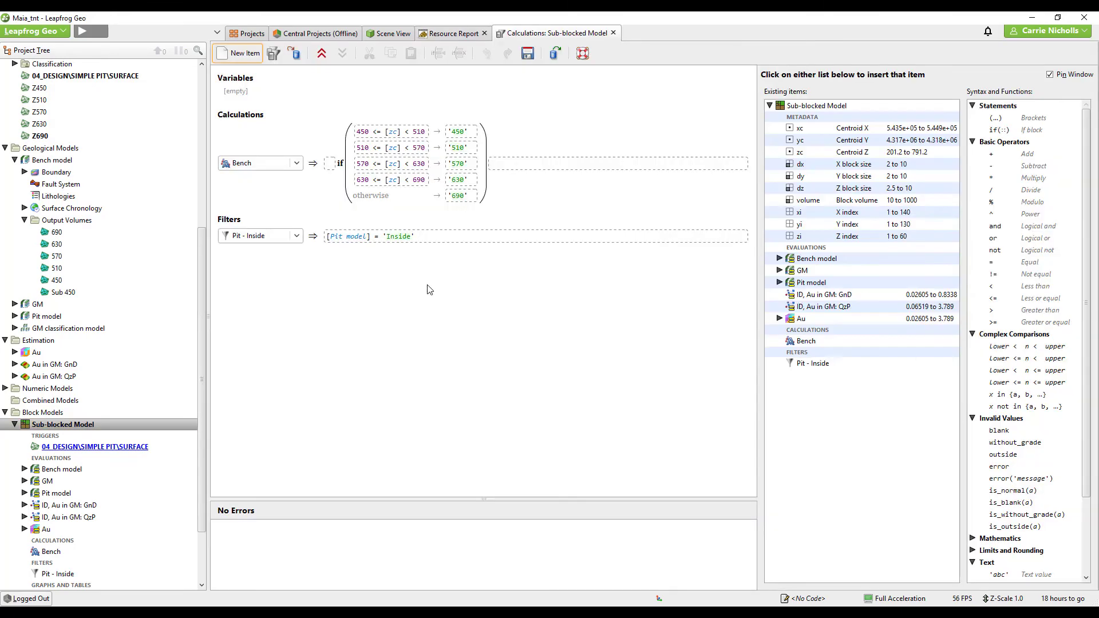
pyautogui.click(778, 282)
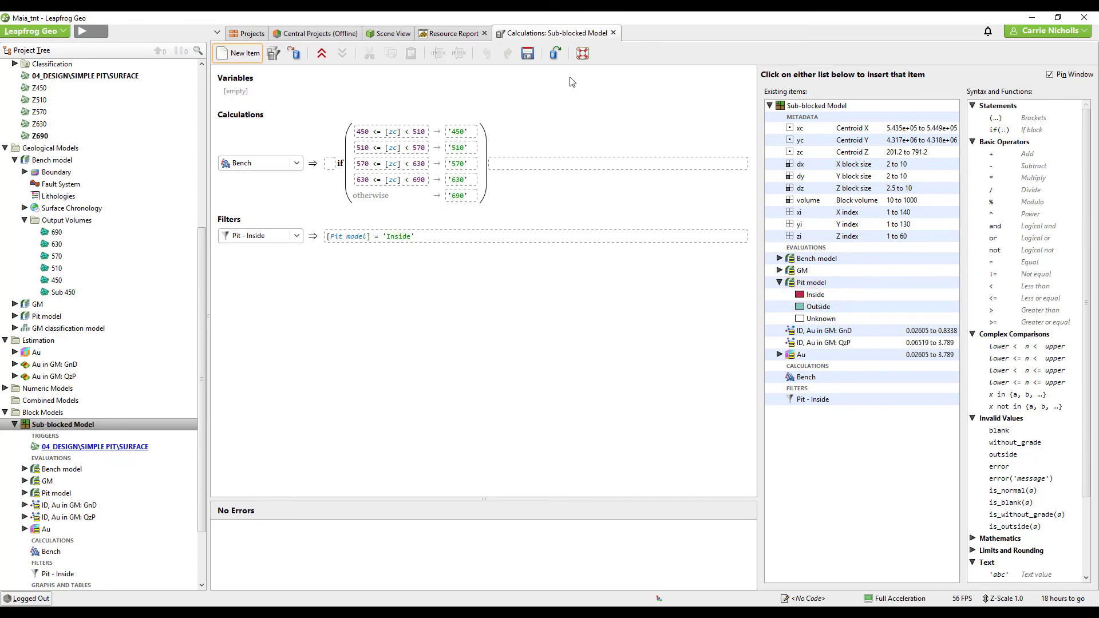
# Return to the resource report and filter it by Pit - Inside
pyautogui.click(453, 38)
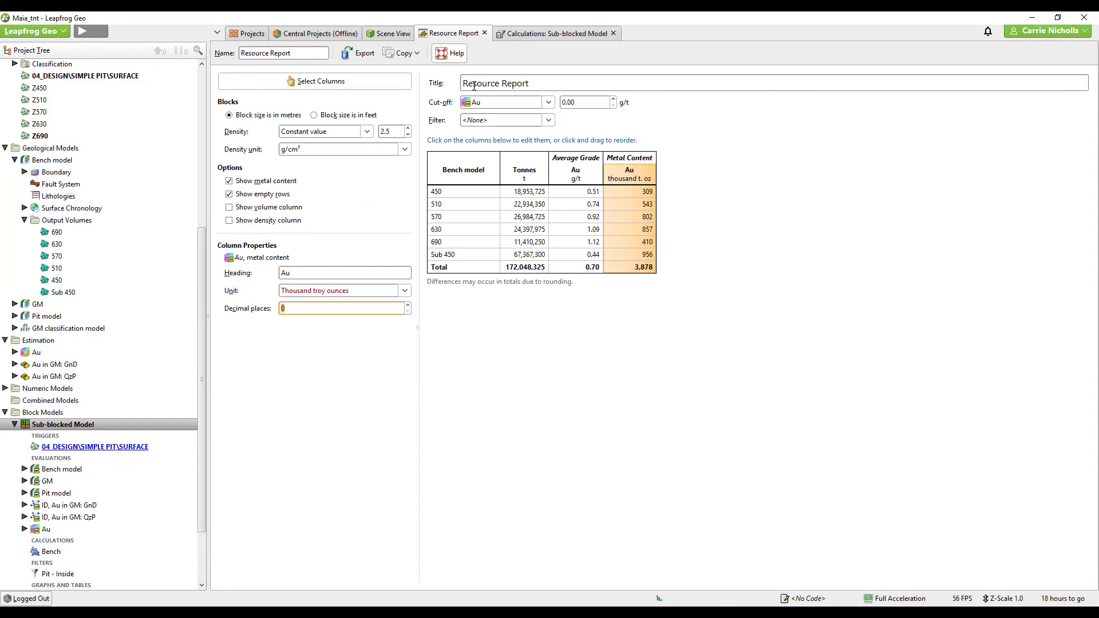
pyautogui.click(522, 121)
pyautogui.click(519, 147)
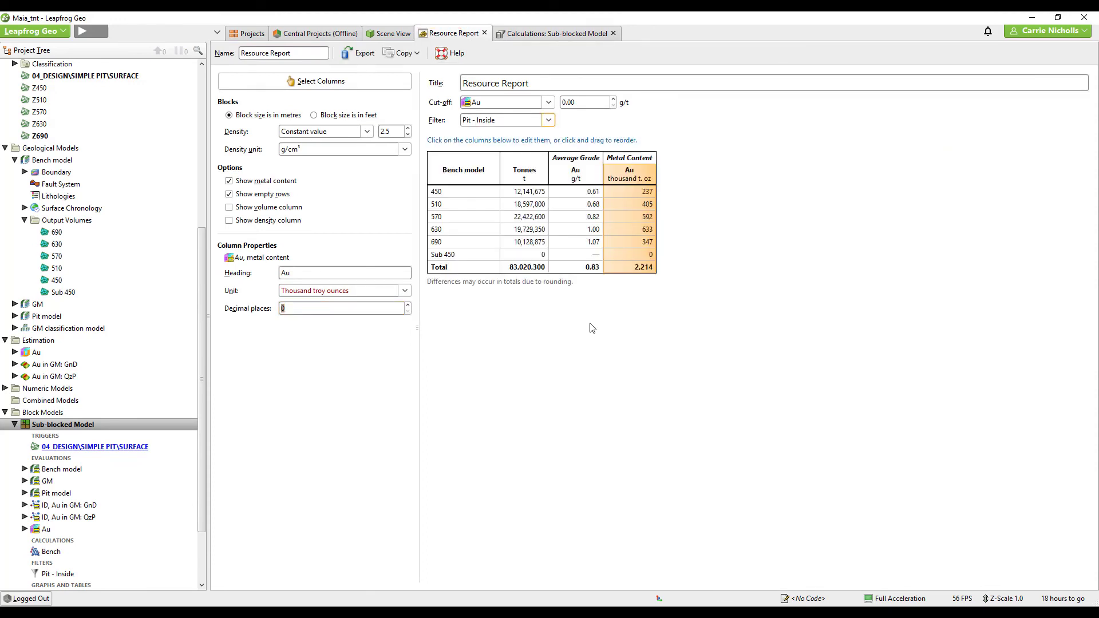
# Copy the filtered resource report table
pyautogui.click(403, 53)
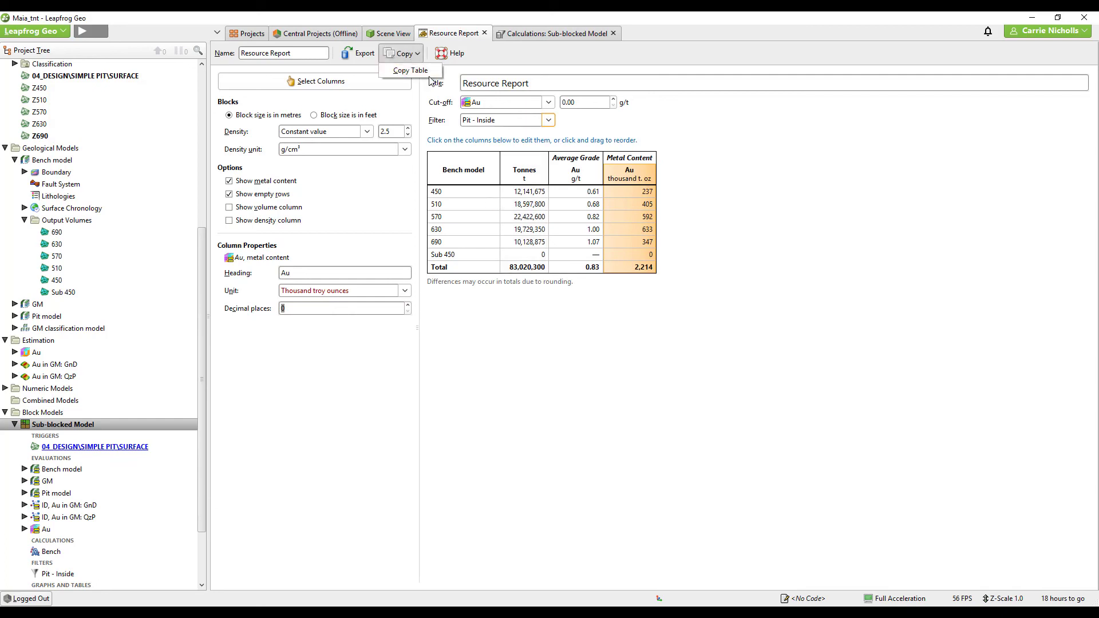